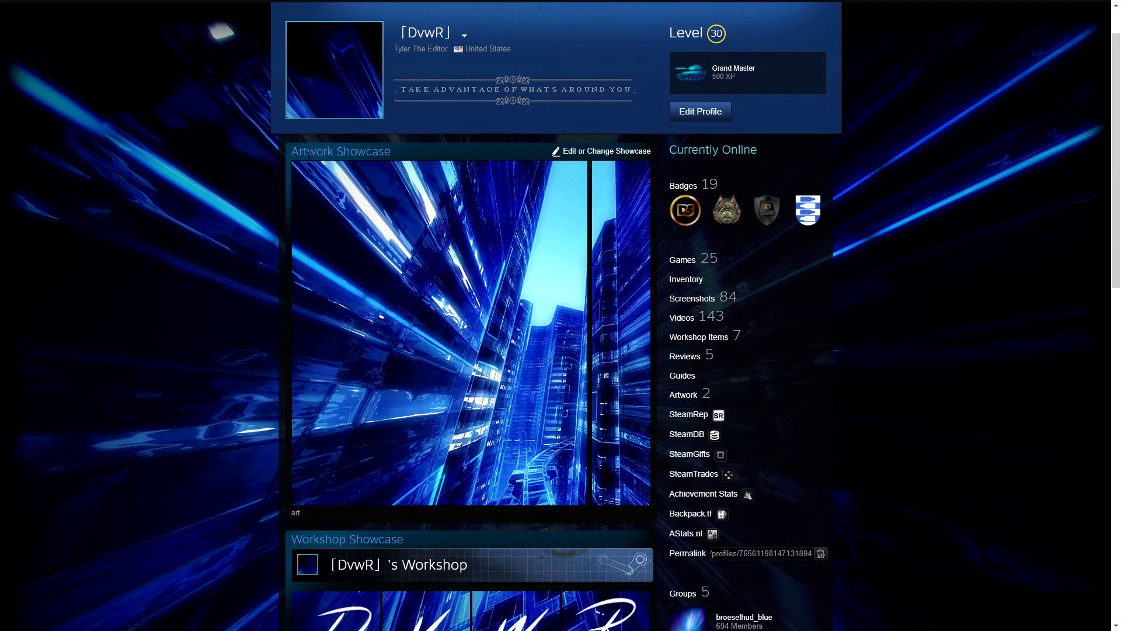
Step: Skim the level 30 Steam profile, then leave full-screen with F11 to reveal Chrome's tabs
scroll(408, 250, down, 3)
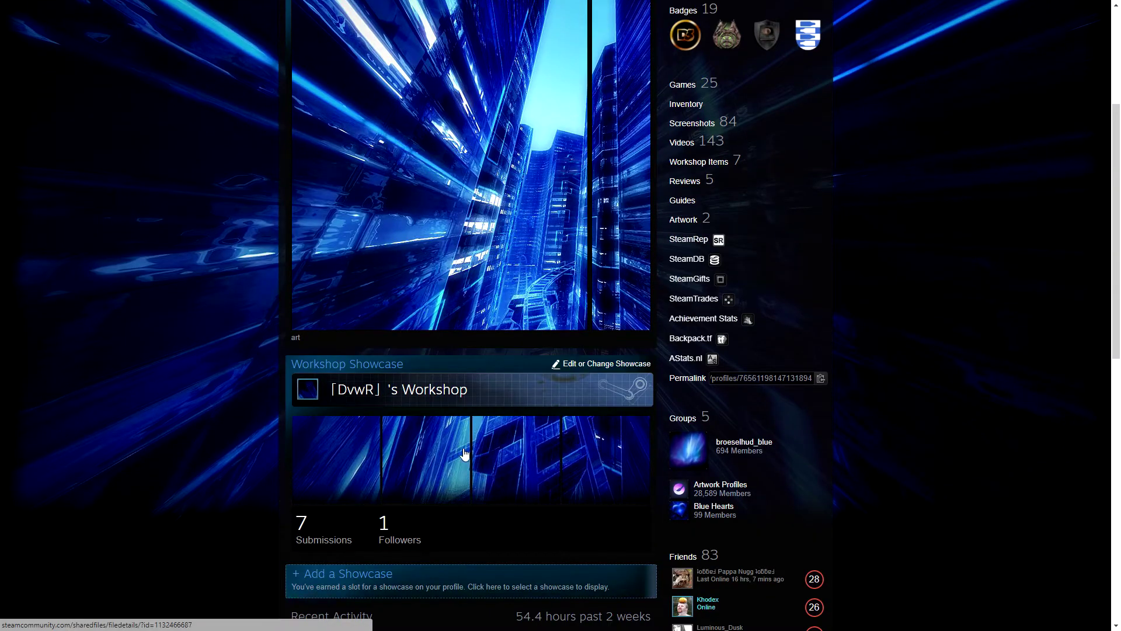
scroll(909, 449, up, 4)
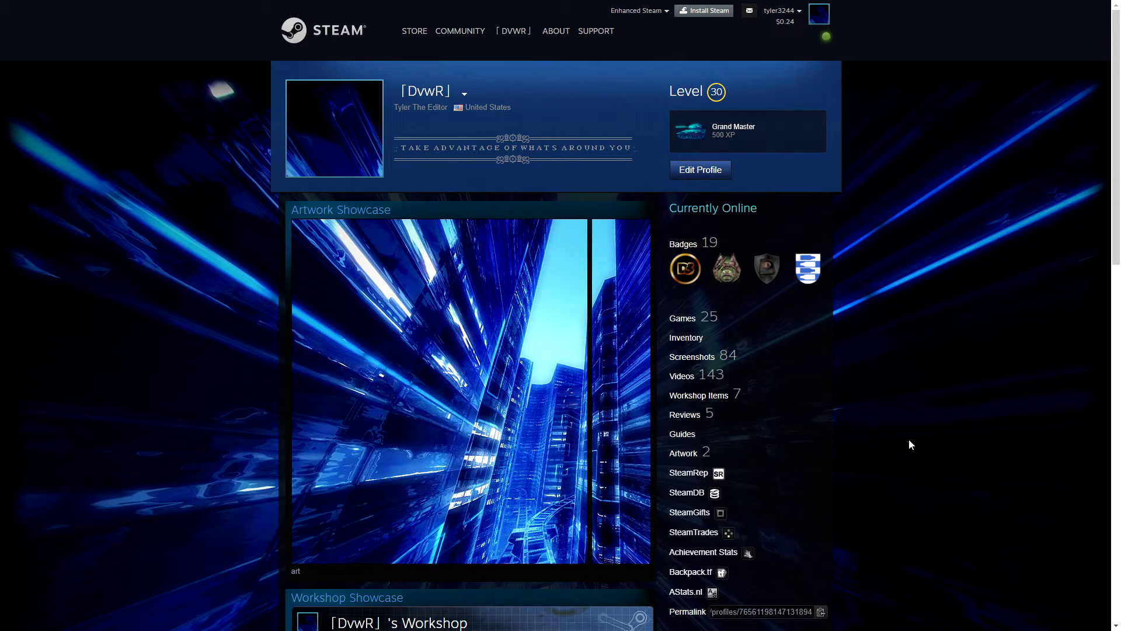
key(F11)
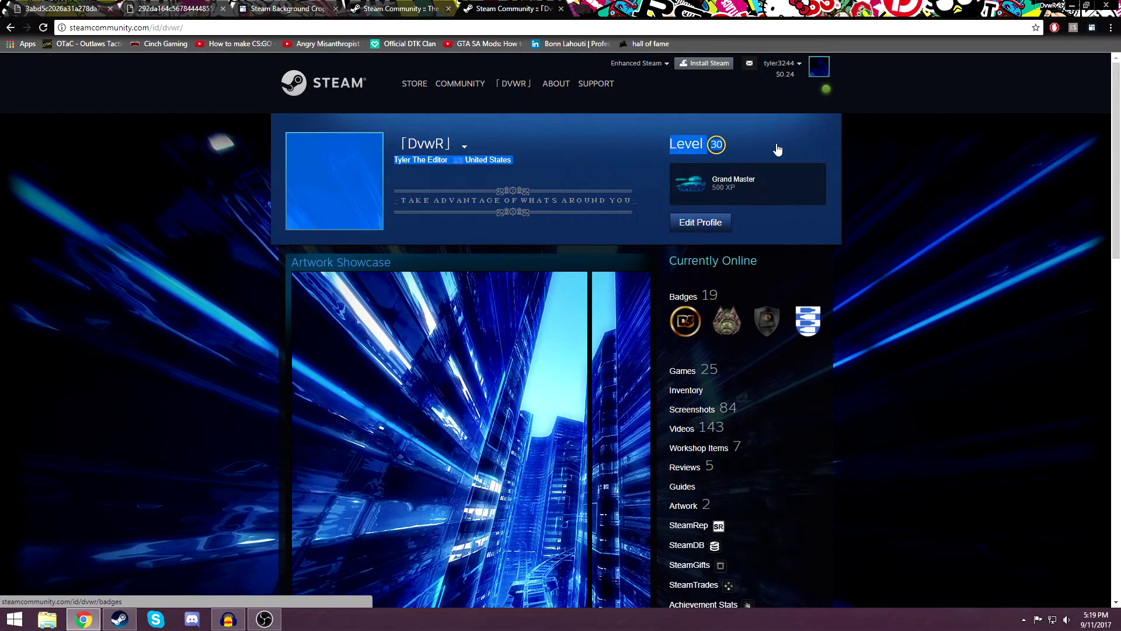
click(435, 6)
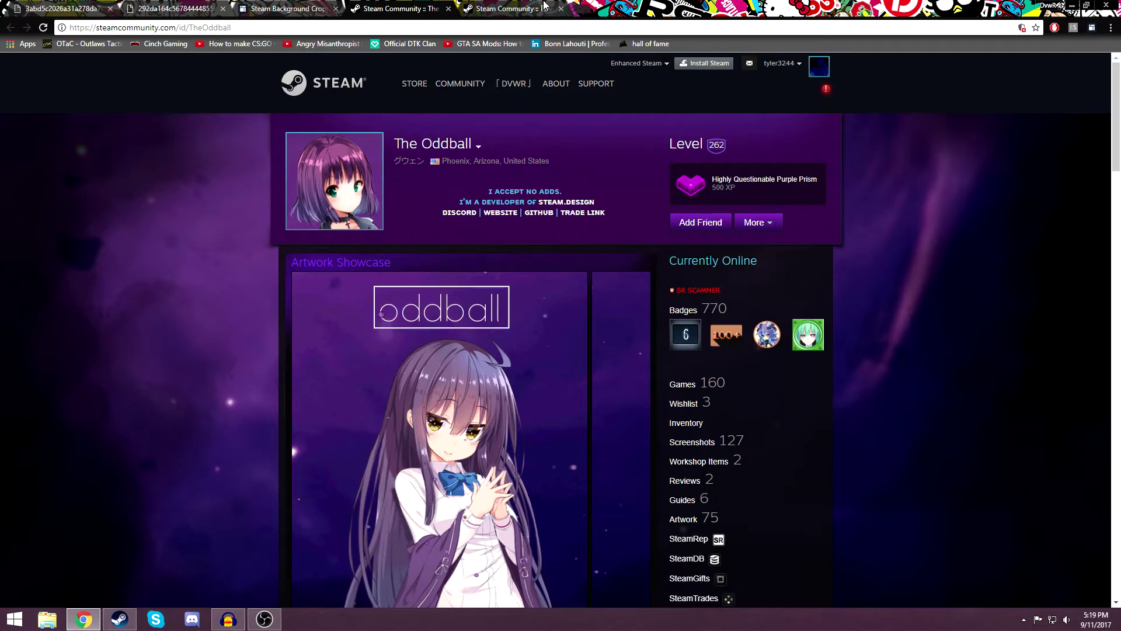
click(508, 8)
scroll(969, 328, down, 2)
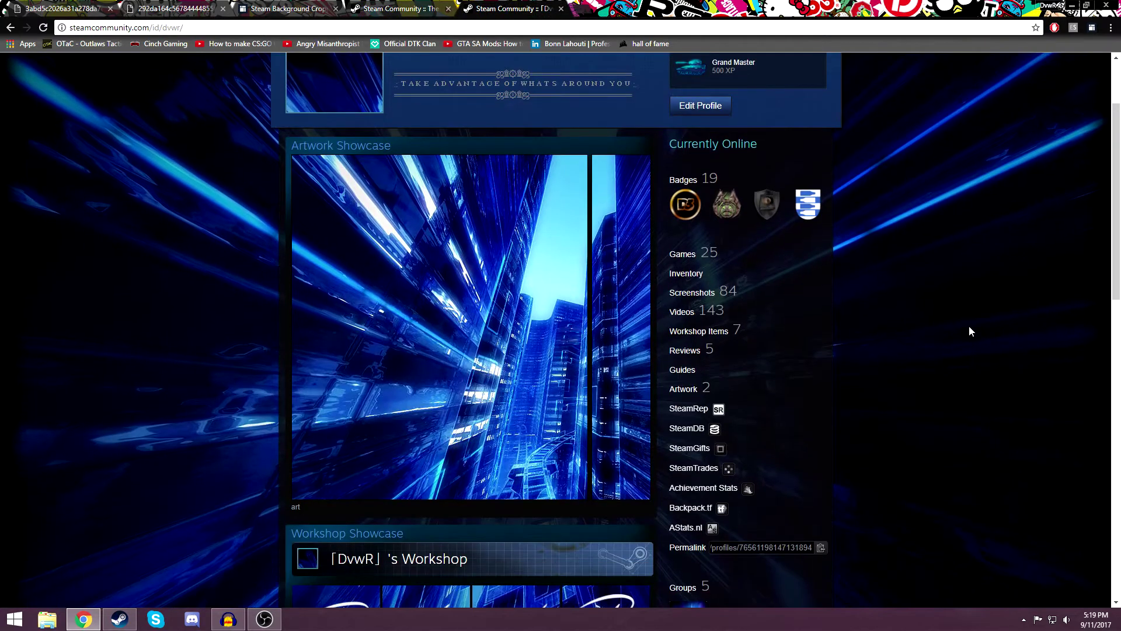
scroll(982, 292, down, 2)
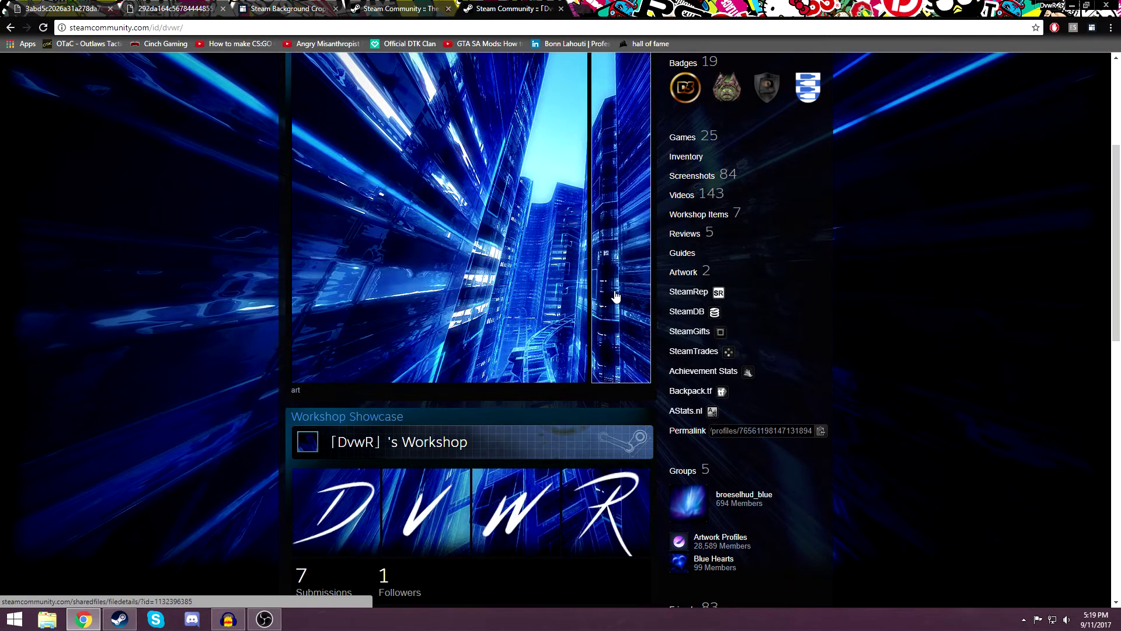
scroll(518, 196, up, 4)
scroll(517, 196, down, 3)
click(373, 7)
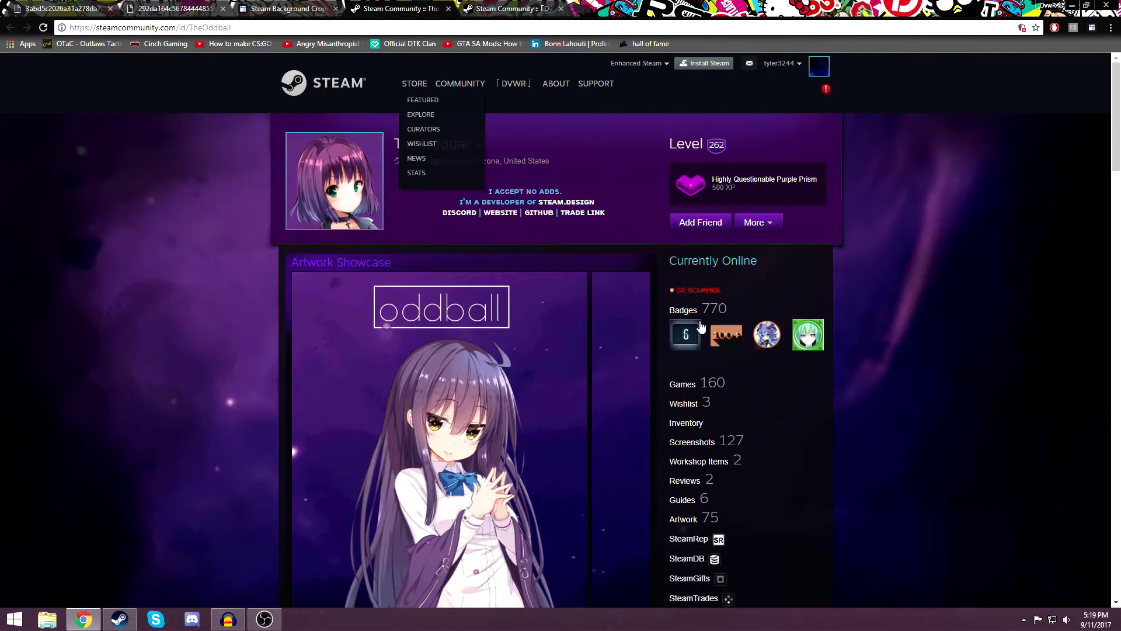
scroll(788, 366, down, 3)
scroll(889, 386, up, 3)
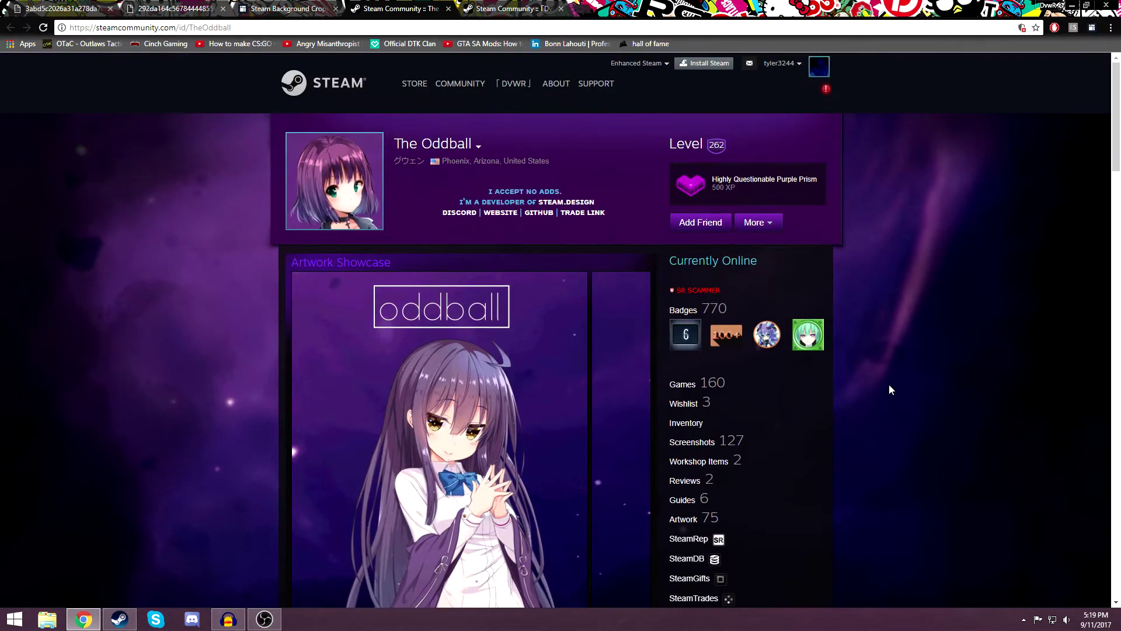
scroll(890, 385, down, 2)
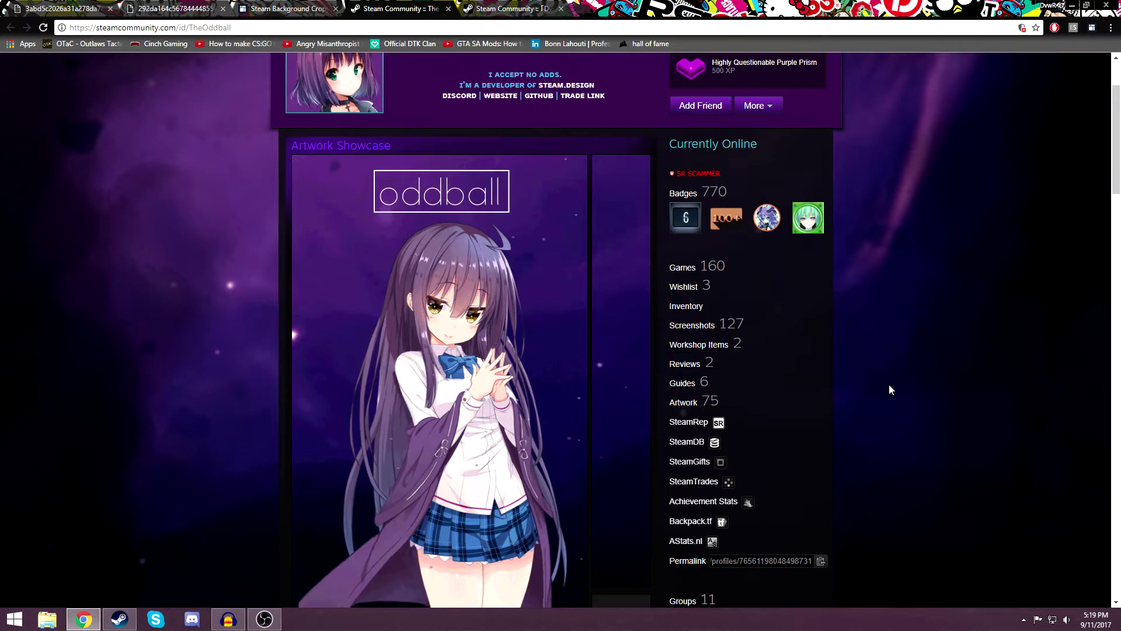
scroll(889, 385, down, 1)
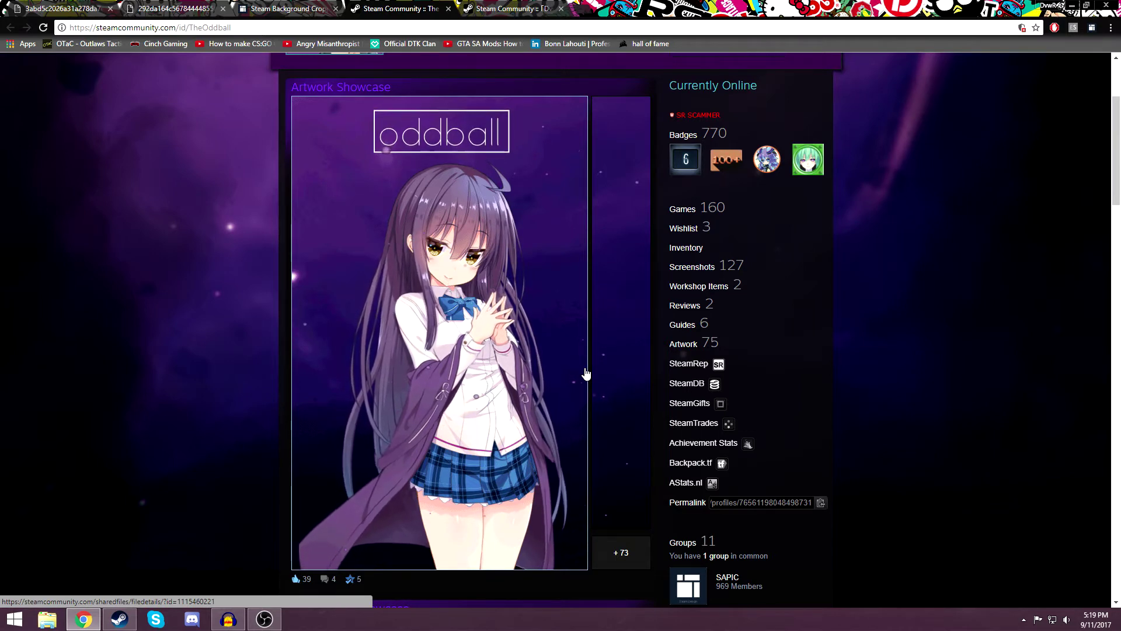
scroll(586, 374, down, 5)
scroll(586, 373, up, 6)
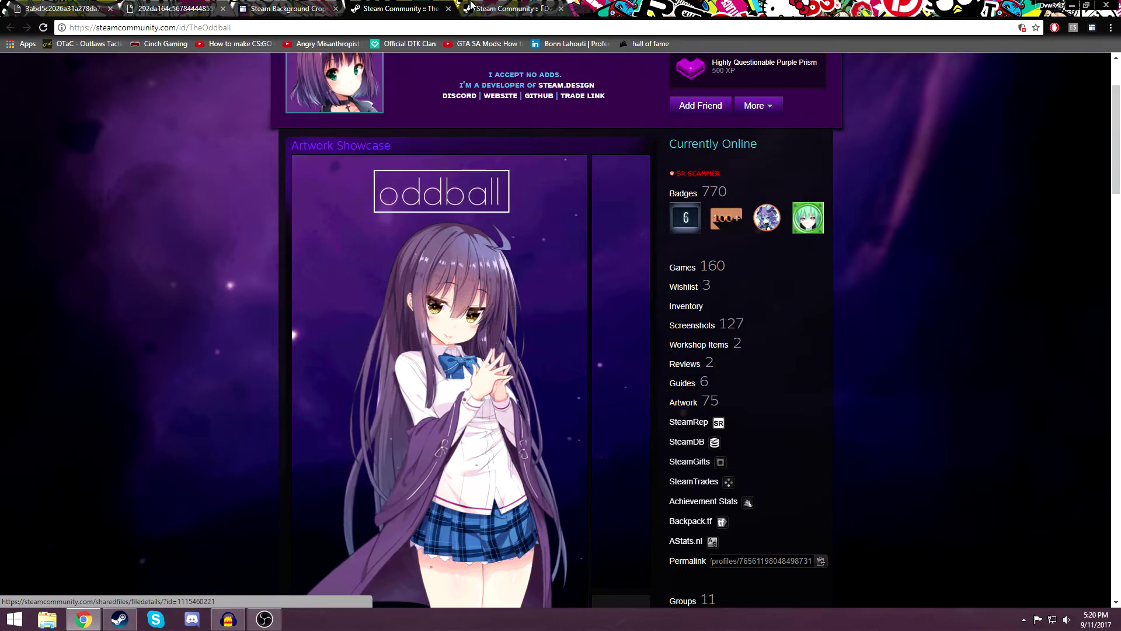
key(ctrl+Tab)
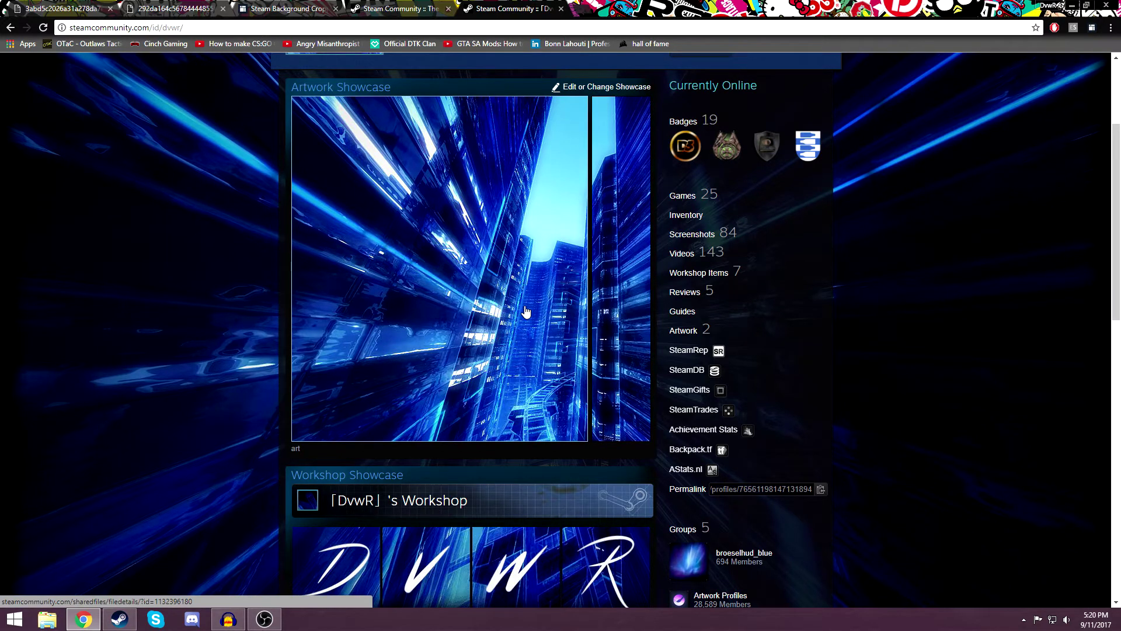
Step: Return to the top of the profile and switch to the tab with the full rally-car wallpaper
scroll(526, 312, up, 3)
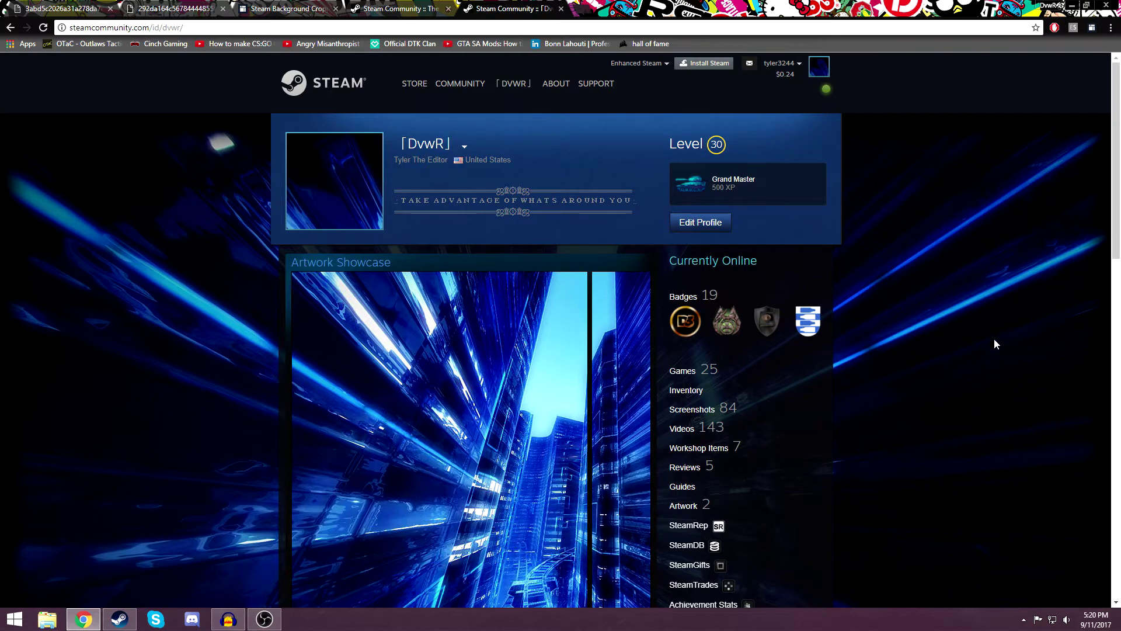
scroll(181, 329, down, 2)
scroll(181, 327, up, 2)
click(214, 6)
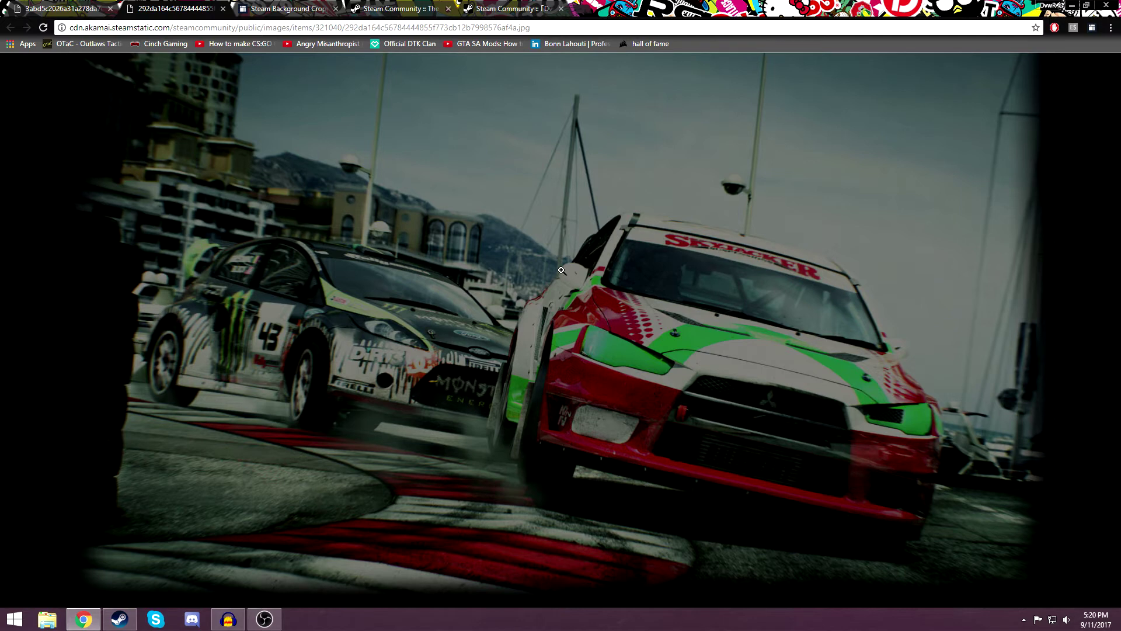
Step: Close the pirate background image tab and go back to the Steam Community profile tab
click(75, 9)
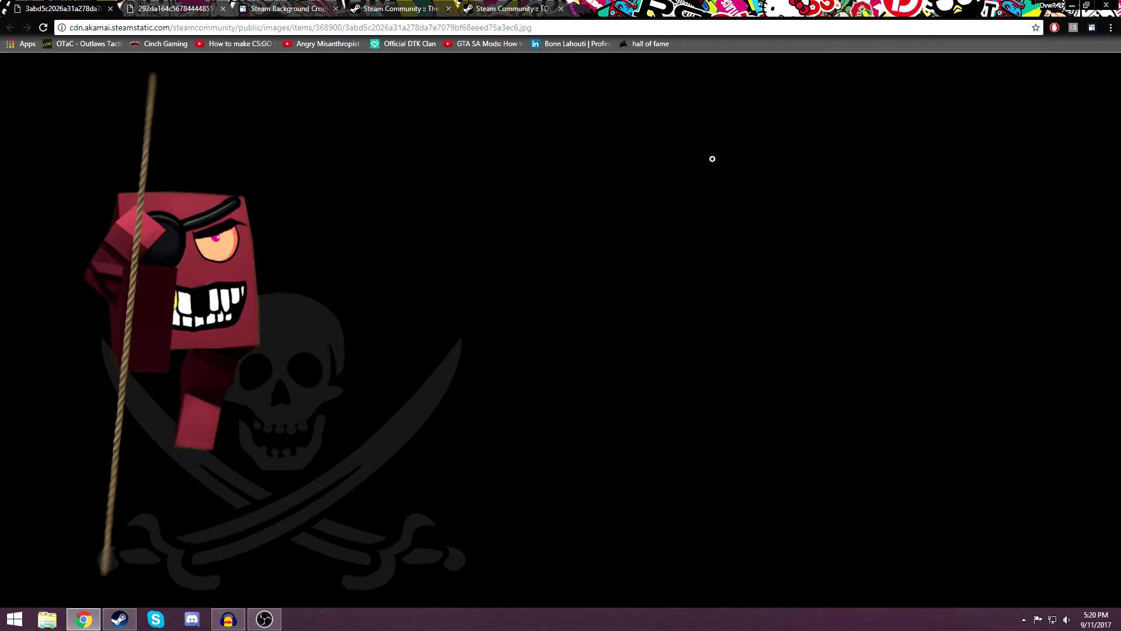
click(110, 9)
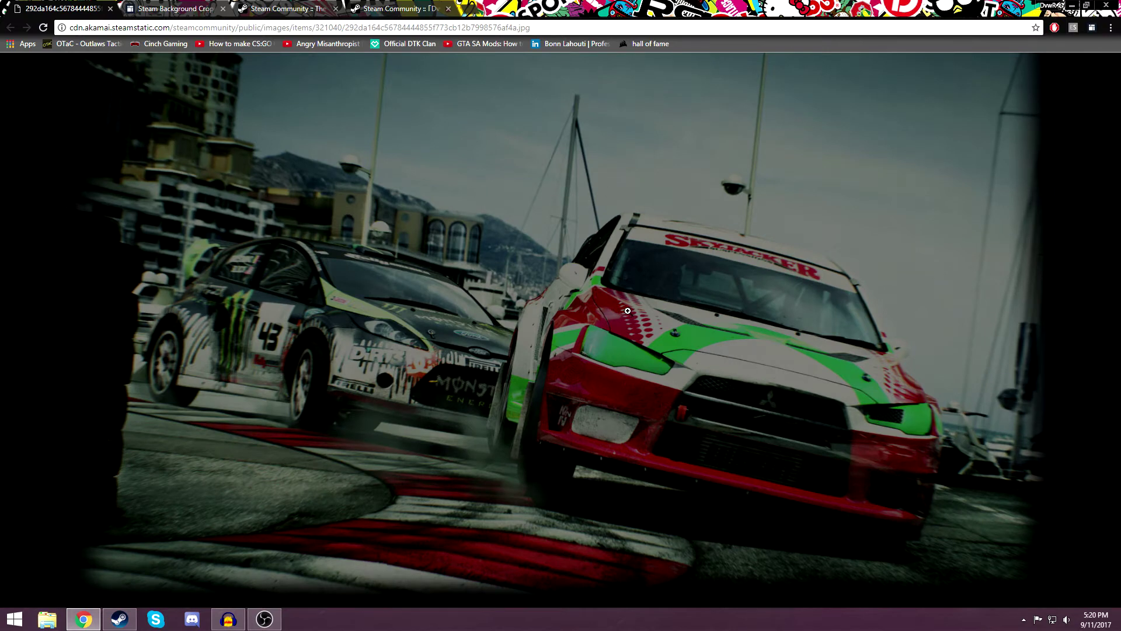
click(416, 8)
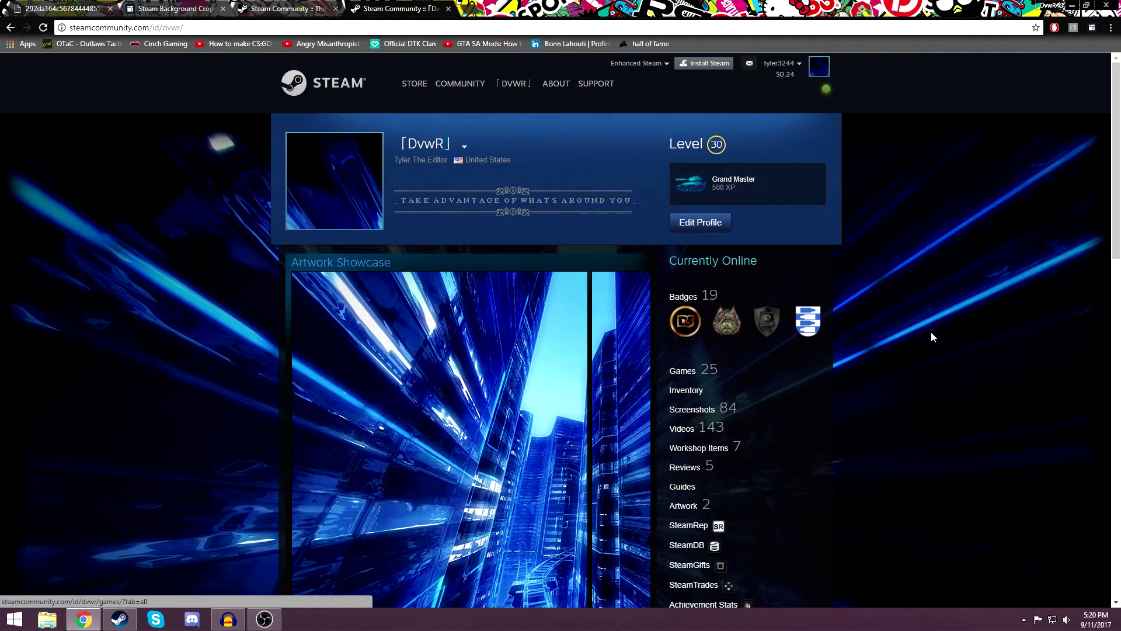
Step: Scroll through the profile's Artwork and Workshop showcases
scroll(932, 333, down, 1)
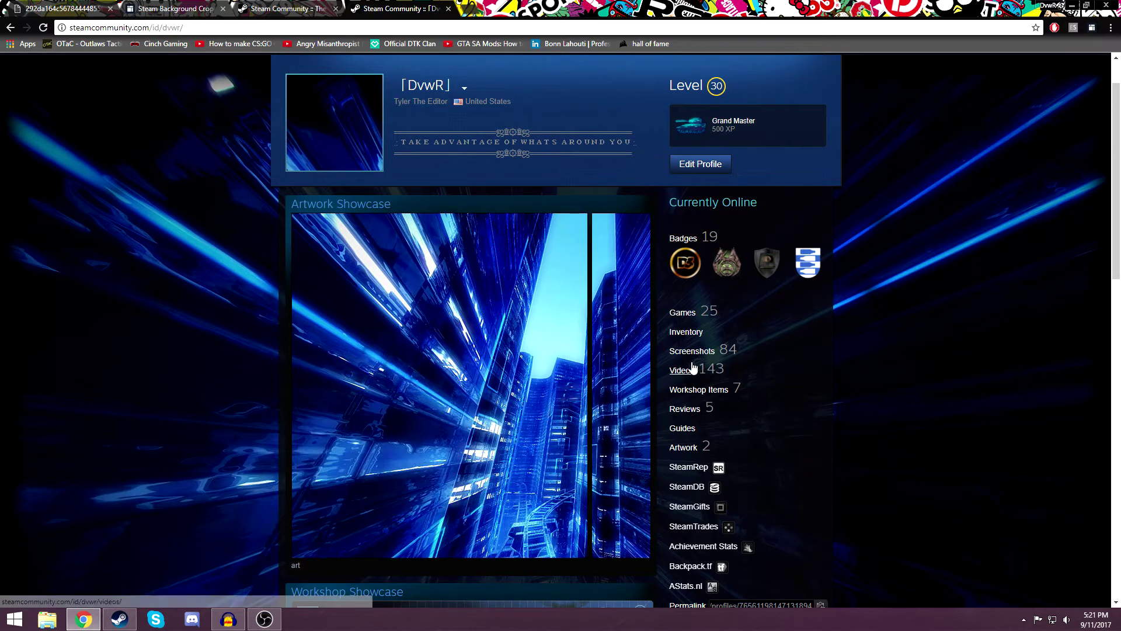
scroll(512, 385, down, 2)
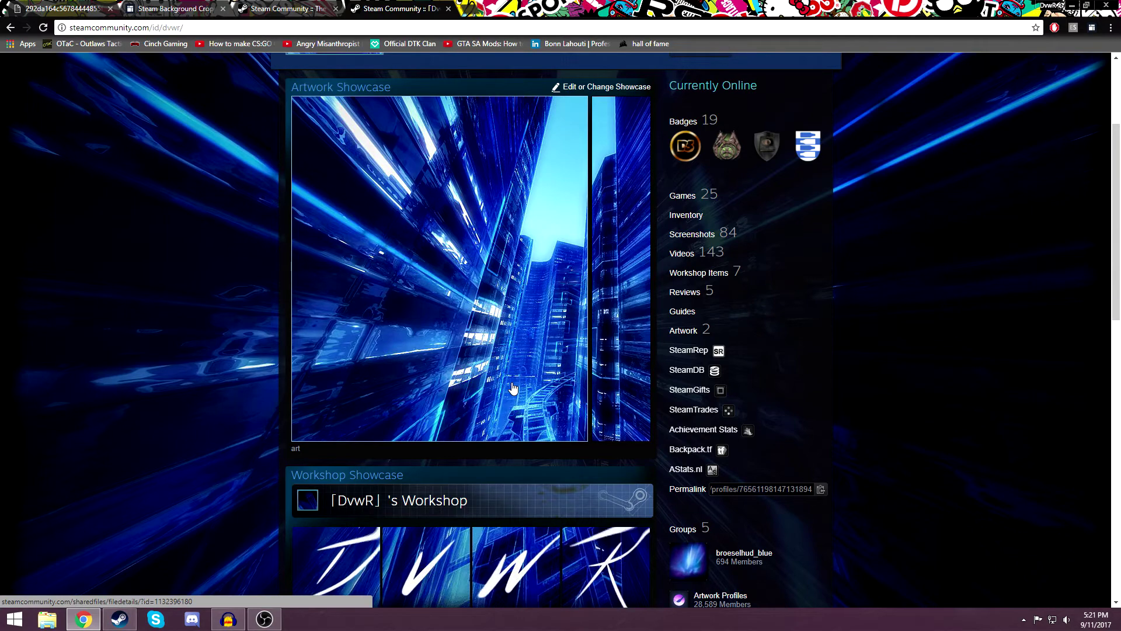
scroll(513, 388, up, 3)
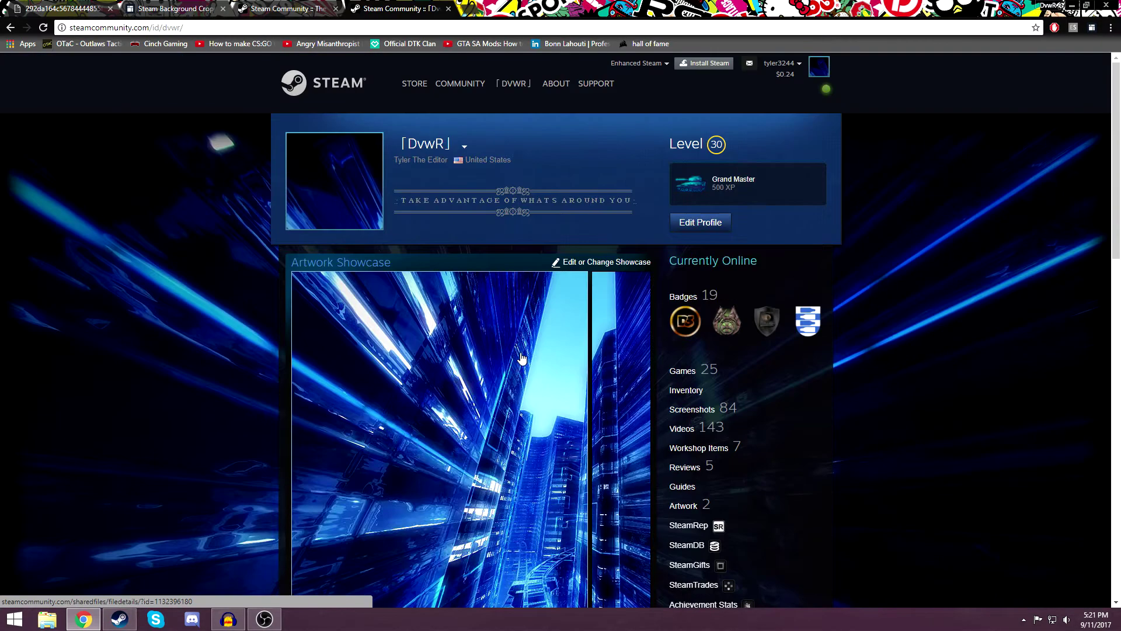
scroll(588, 447, down, 6)
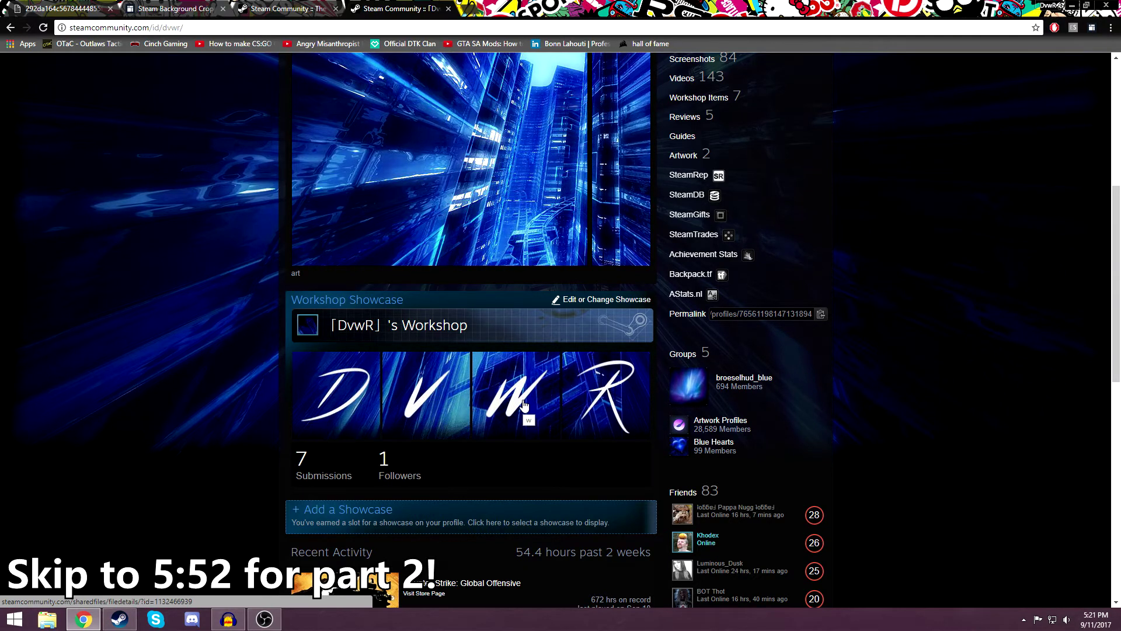
scroll(524, 405, up, 6)
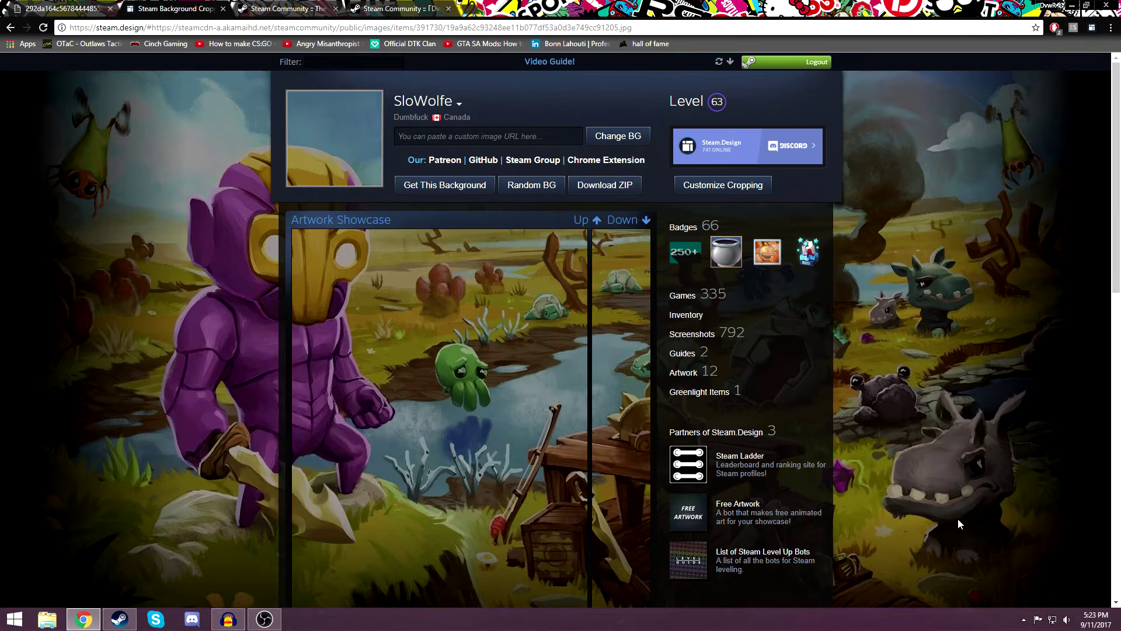
Step: Expand steam.design's background thumbnail gallery, then bring the rally-car image tab forward
scroll(918, 372, down, 2)
scroll(935, 360, up, 2)
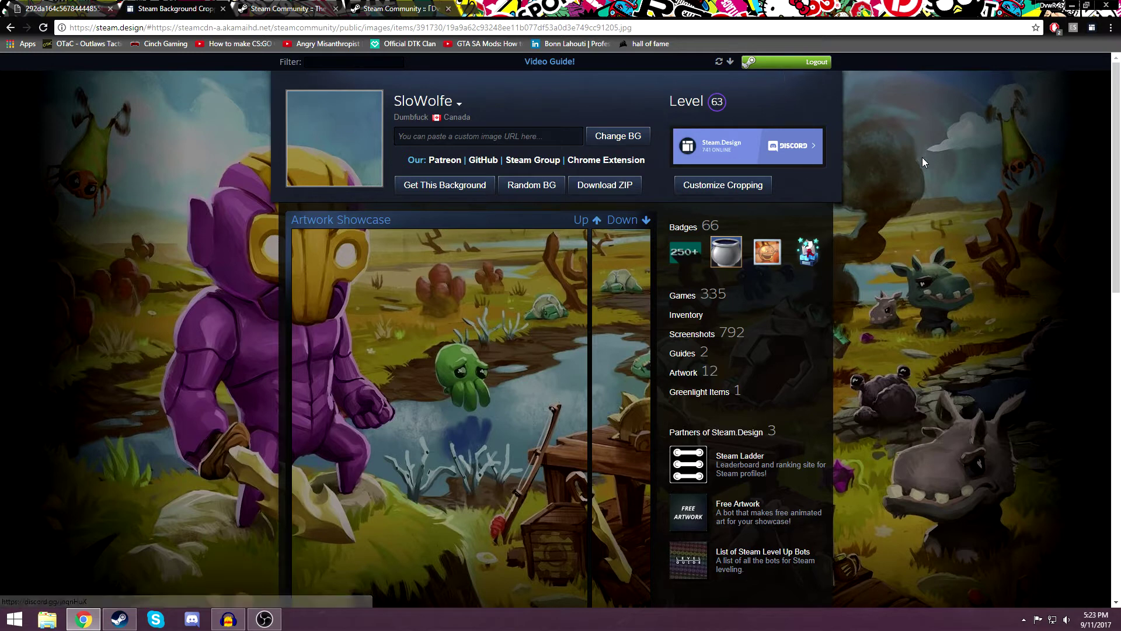
click(729, 62)
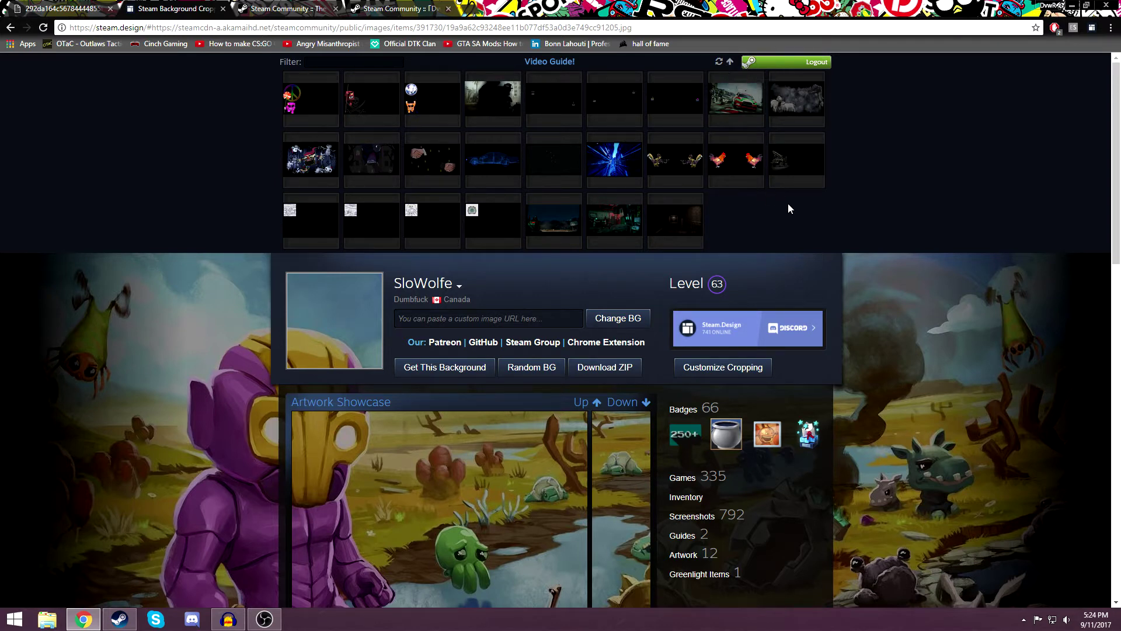
scroll(1075, 353, down, 3)
scroll(1092, 349, up, 3)
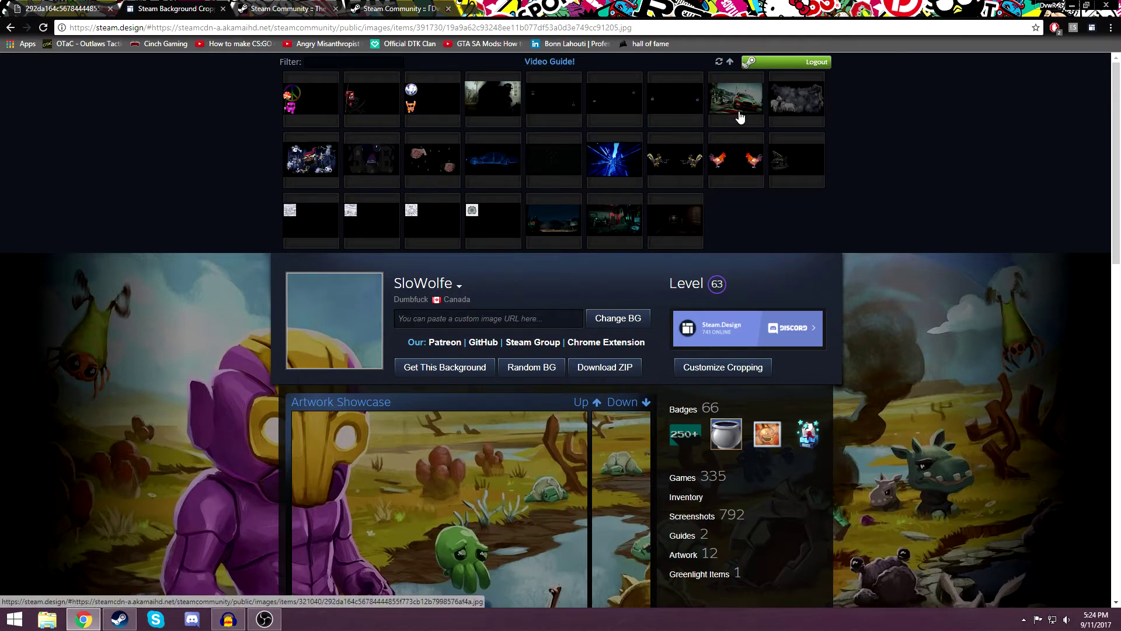
scroll(709, 150, down, 3)
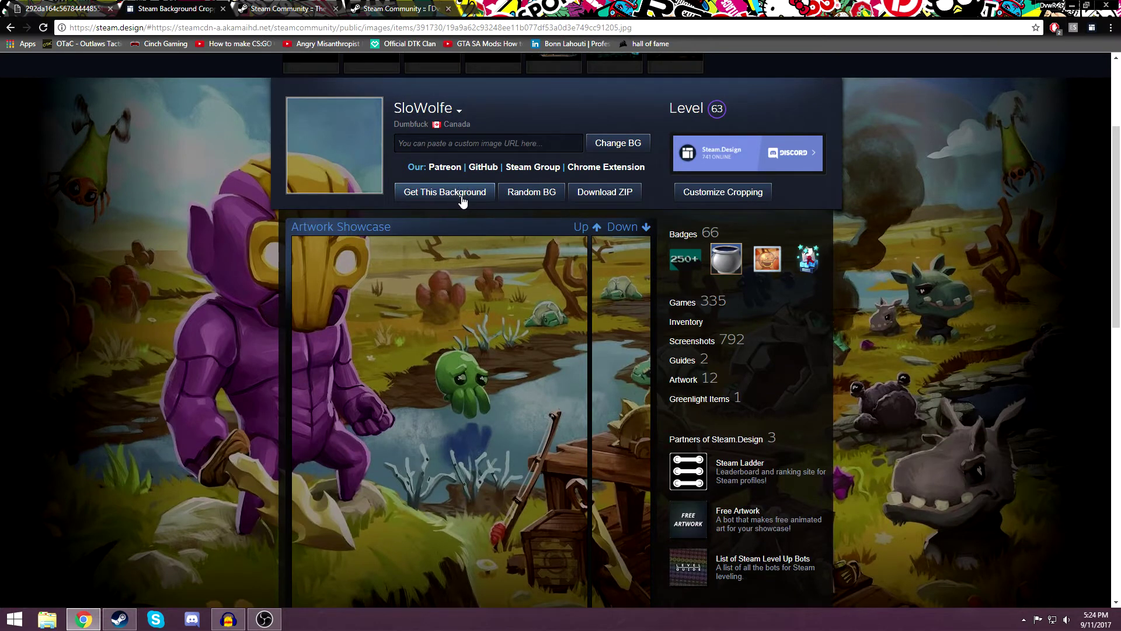
scroll(461, 199, up, 3)
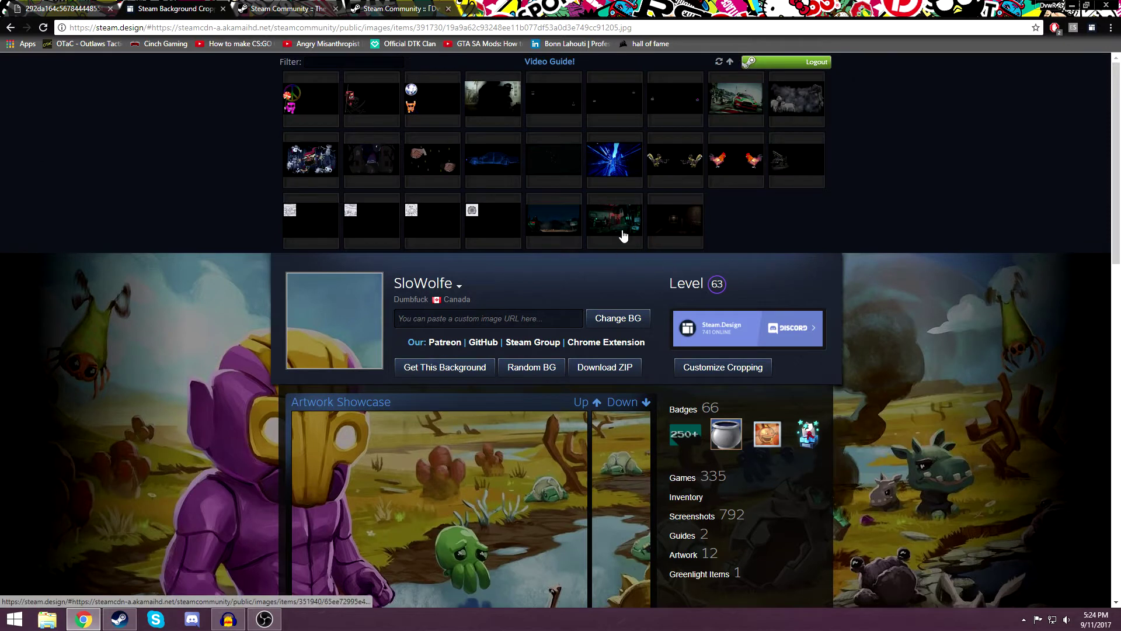
click(25, 4)
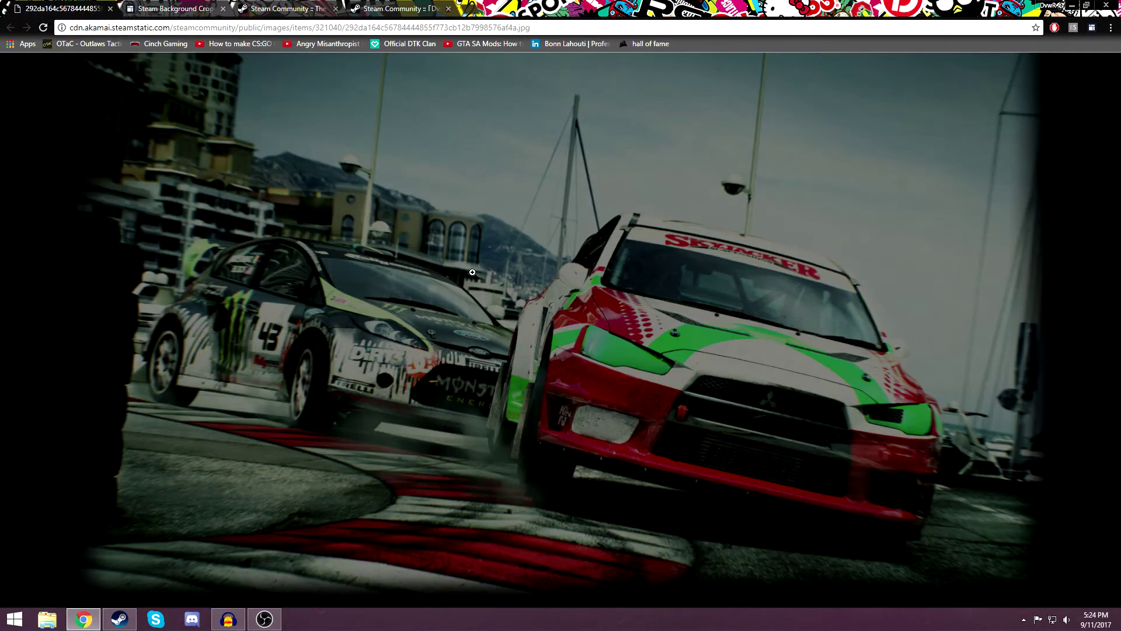
Step: Paste the rally-car image URL into steam.design and apply it as the background with Change BG
right_click(299, 29)
click(339, 97)
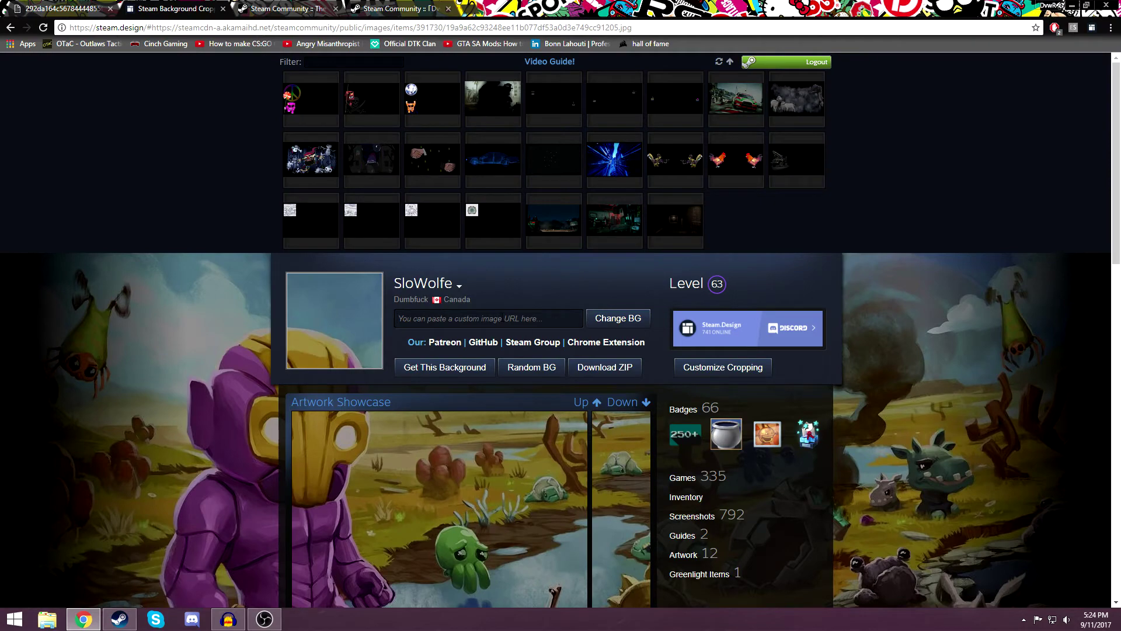
key(ctrl+v)
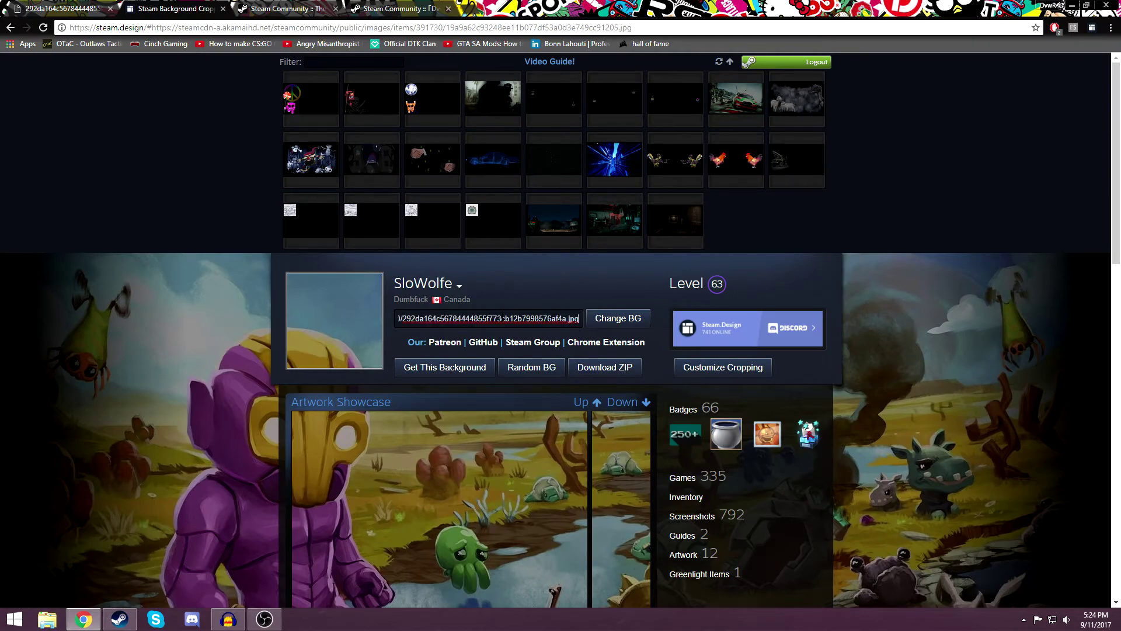
click(634, 321)
scroll(640, 285, down, 4)
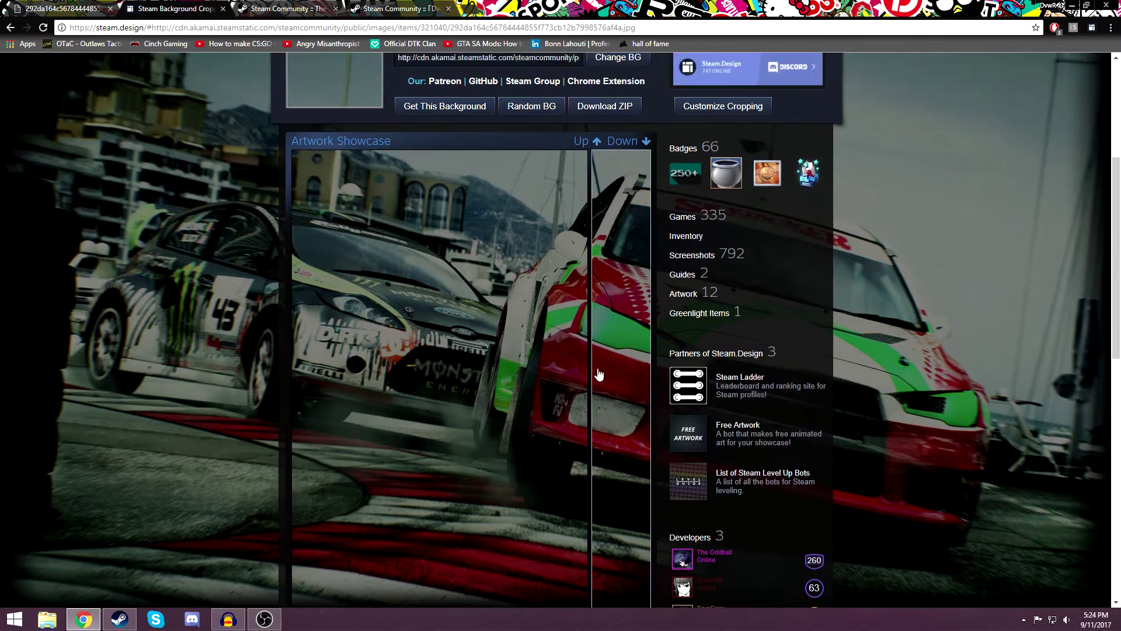
scroll(638, 414, up, 5)
scroll(933, 432, down, 4)
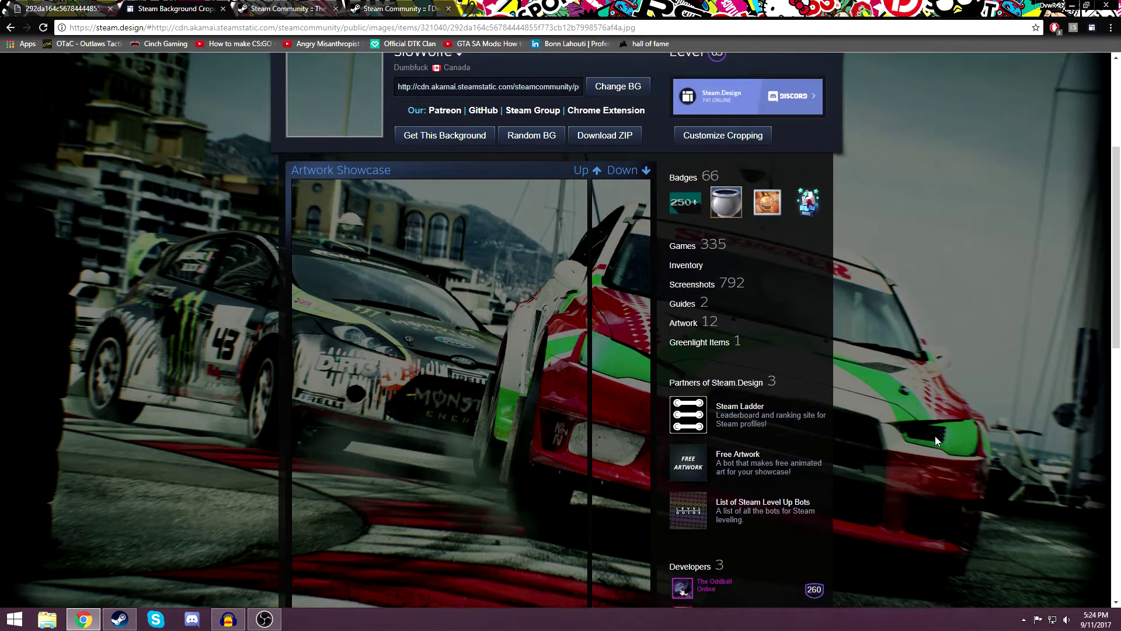
scroll(934, 436, up, 4)
scroll(1044, 288, down, 6)
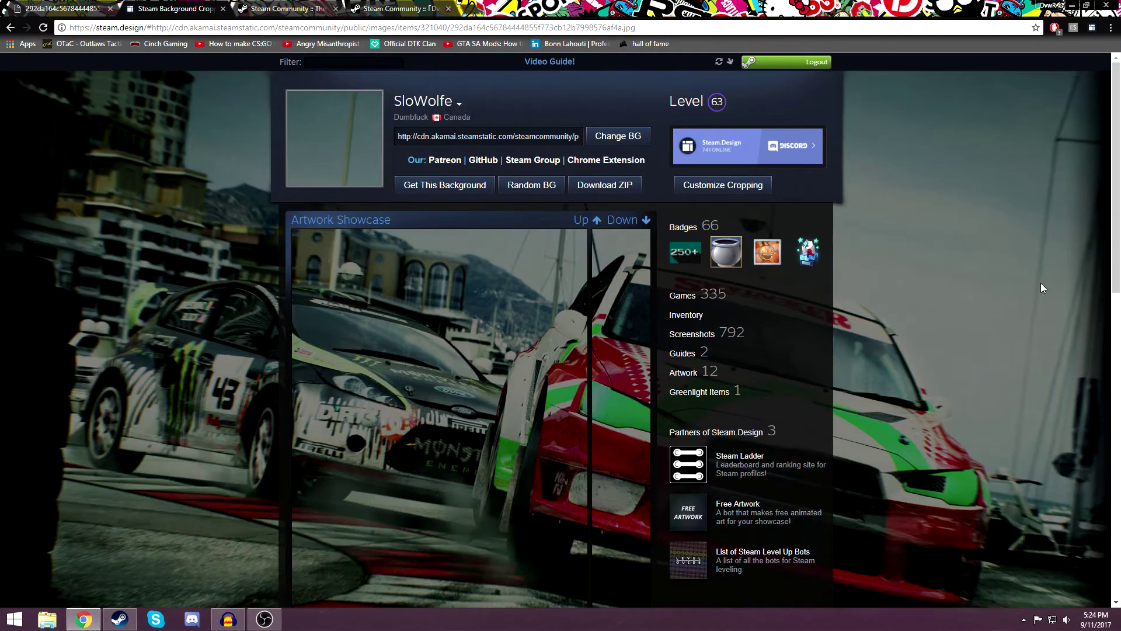
scroll(969, 339, up, 1)
scroll(548, 493, down, 2)
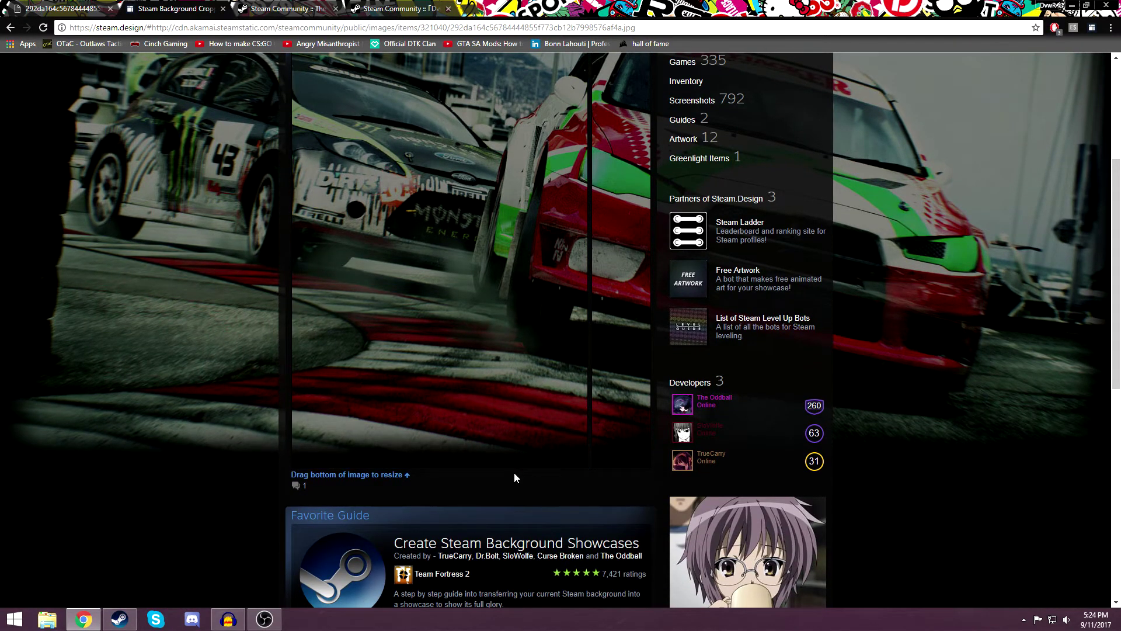
Step: Drag the Artwork Showcase's bottom edge up twice to shorten its preview
drag(500, 464, 531, 400)
scroll(531, 400, up, 2)
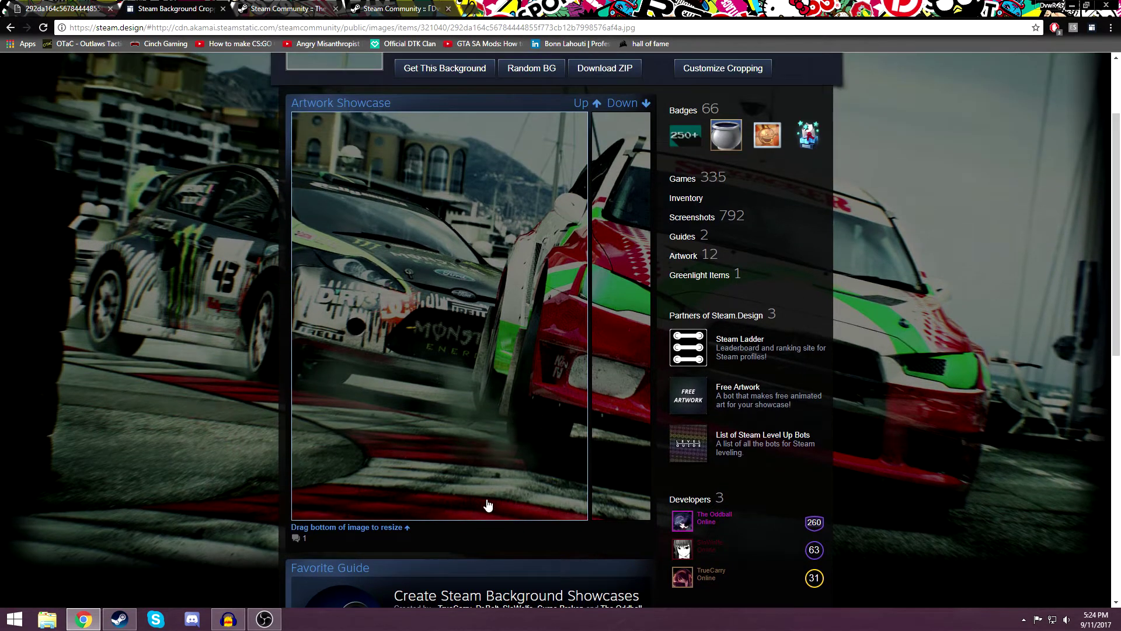
drag(477, 520, 507, 384)
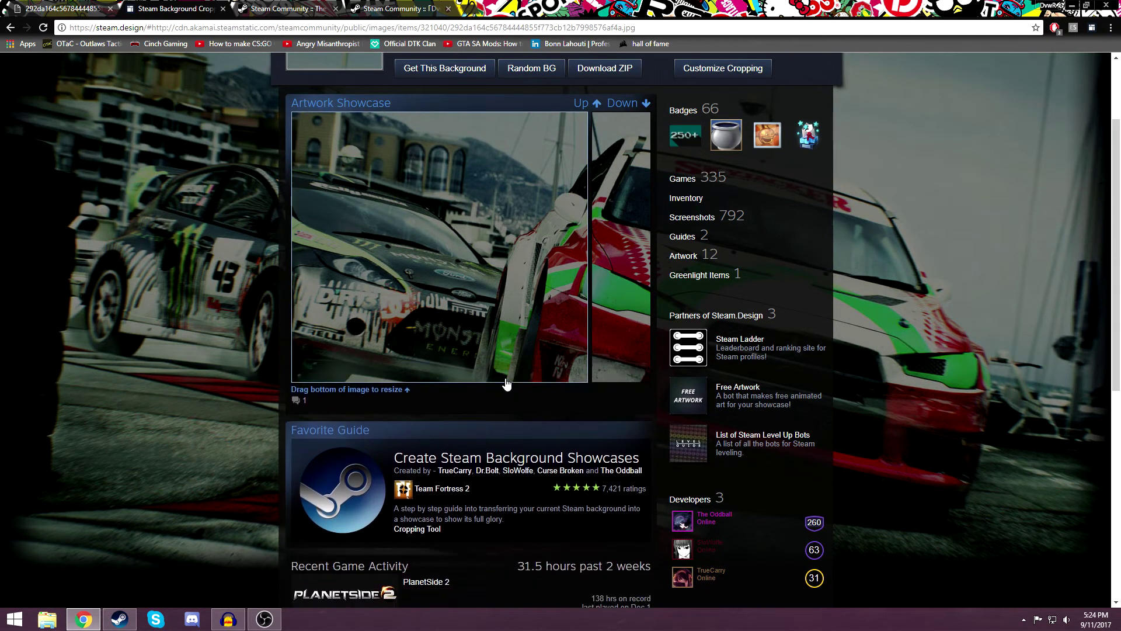
scroll(534, 478, up, 2)
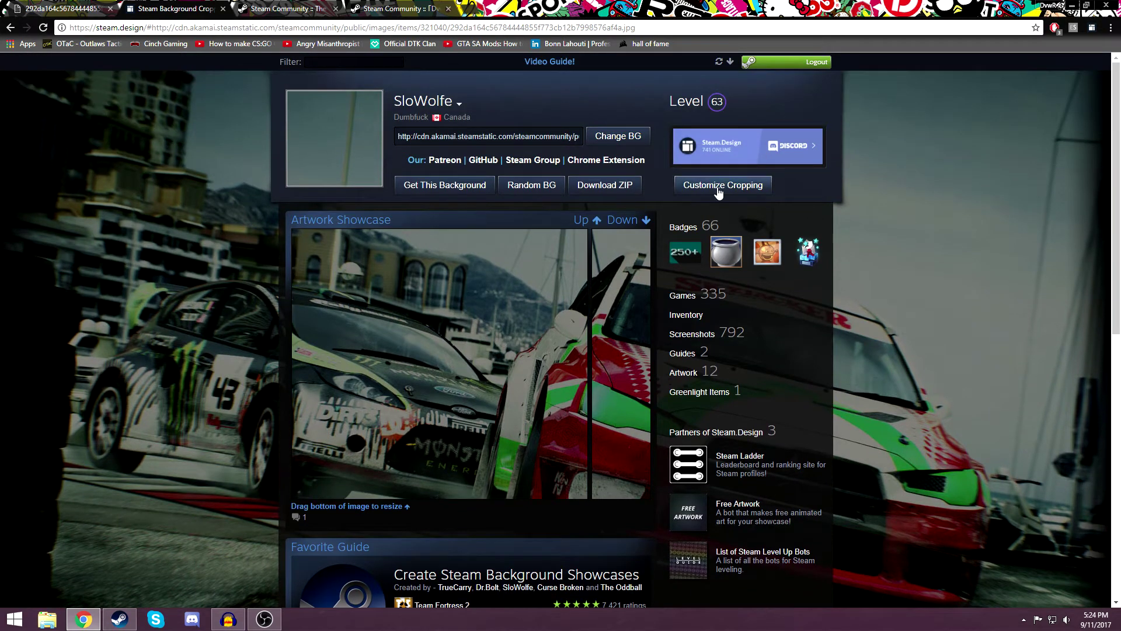
Step: Tick Enable Workshop Showcase in the Customize Cropping dialog, then close the dialog
click(742, 188)
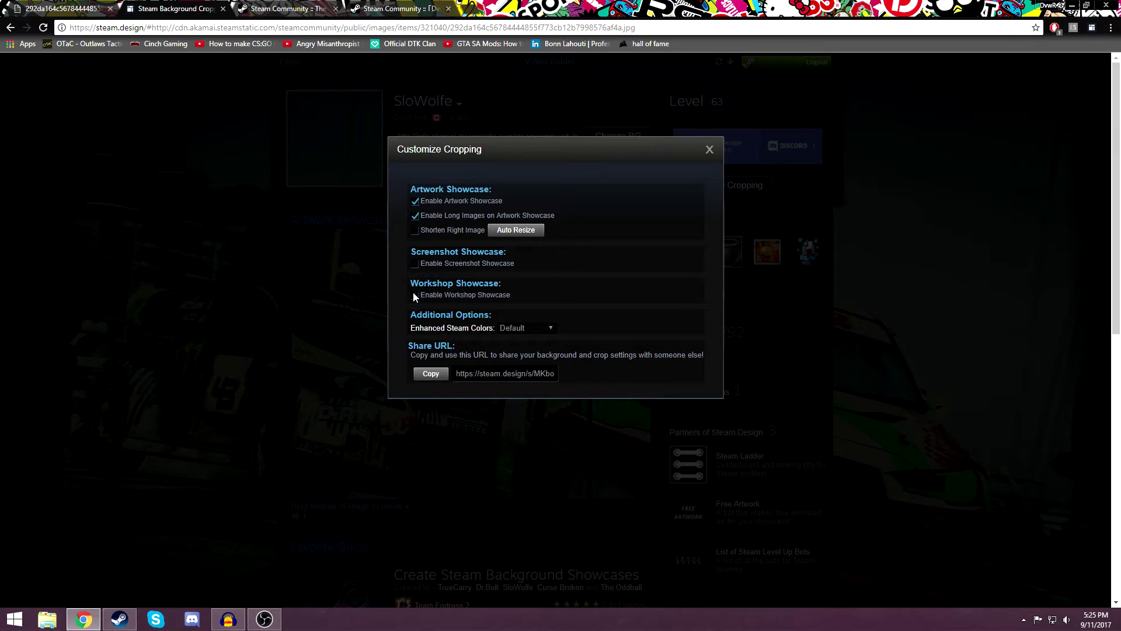
click(414, 297)
click(710, 150)
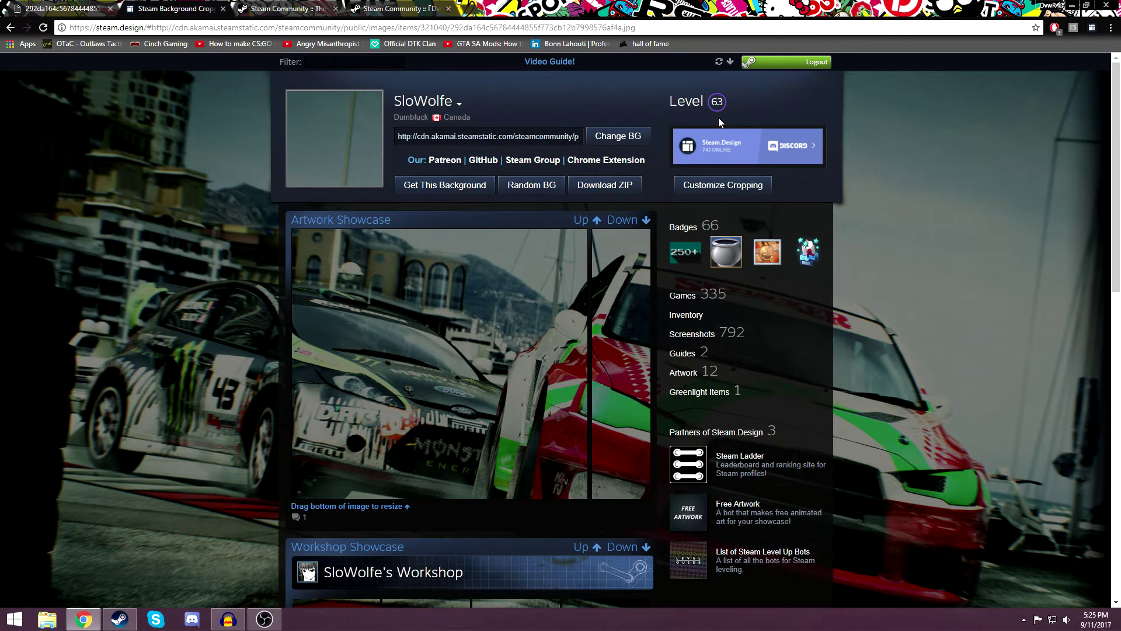
scroll(716, 108, down, 4)
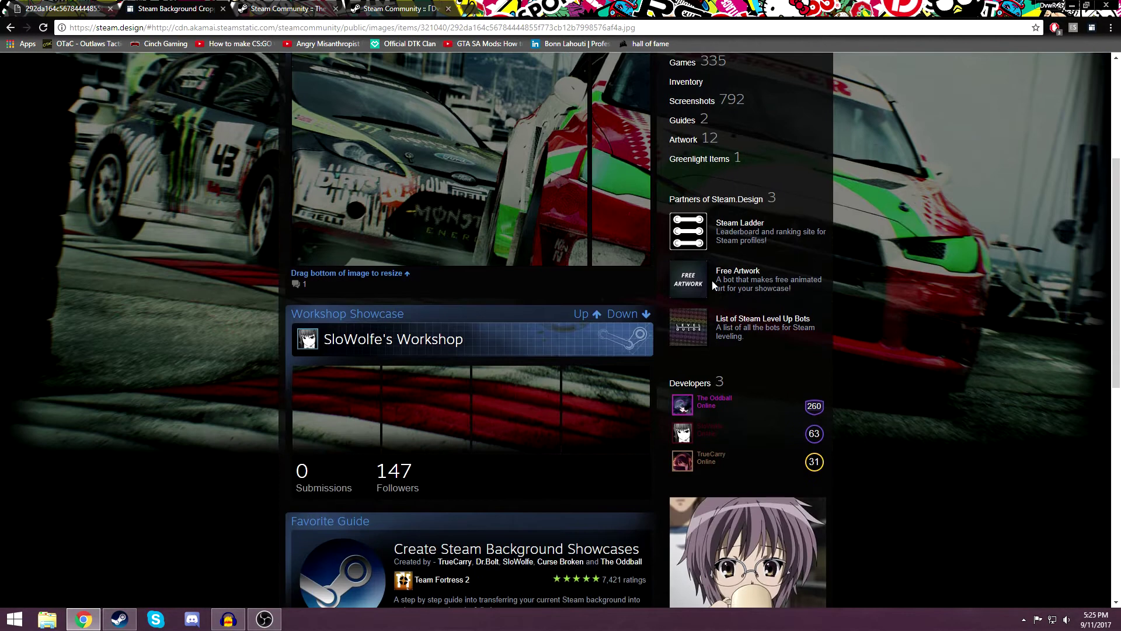
Step: Drag the Artwork Showcase's bottom edge to make the artwork image slightly taller
scroll(713, 285, up, 4)
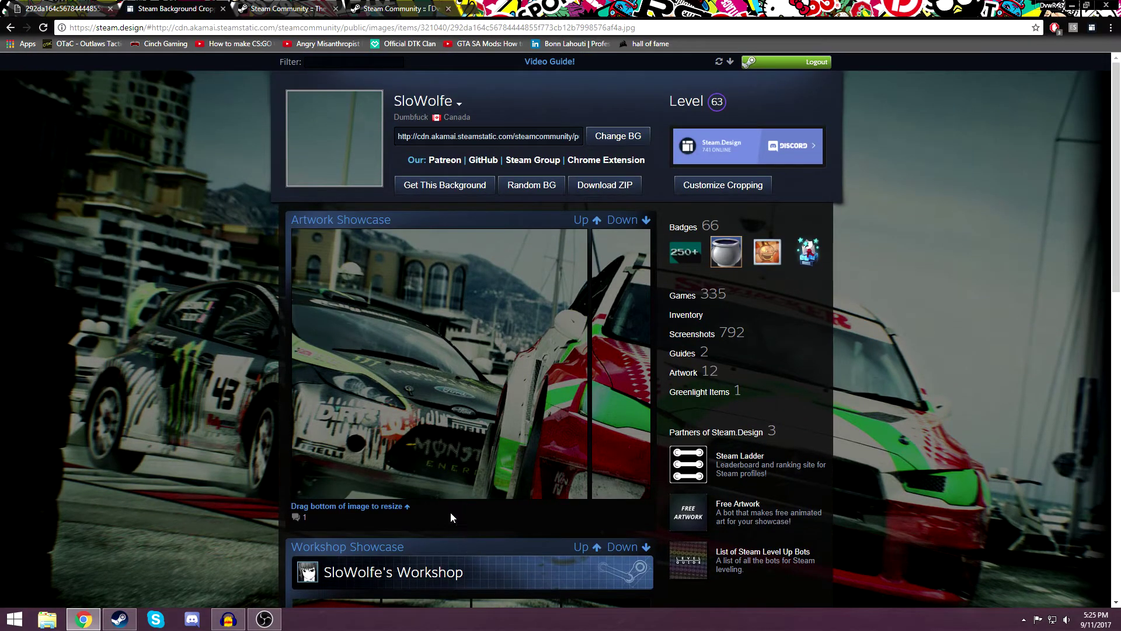
drag(456, 505, 465, 458)
scroll(466, 458, down, 3)
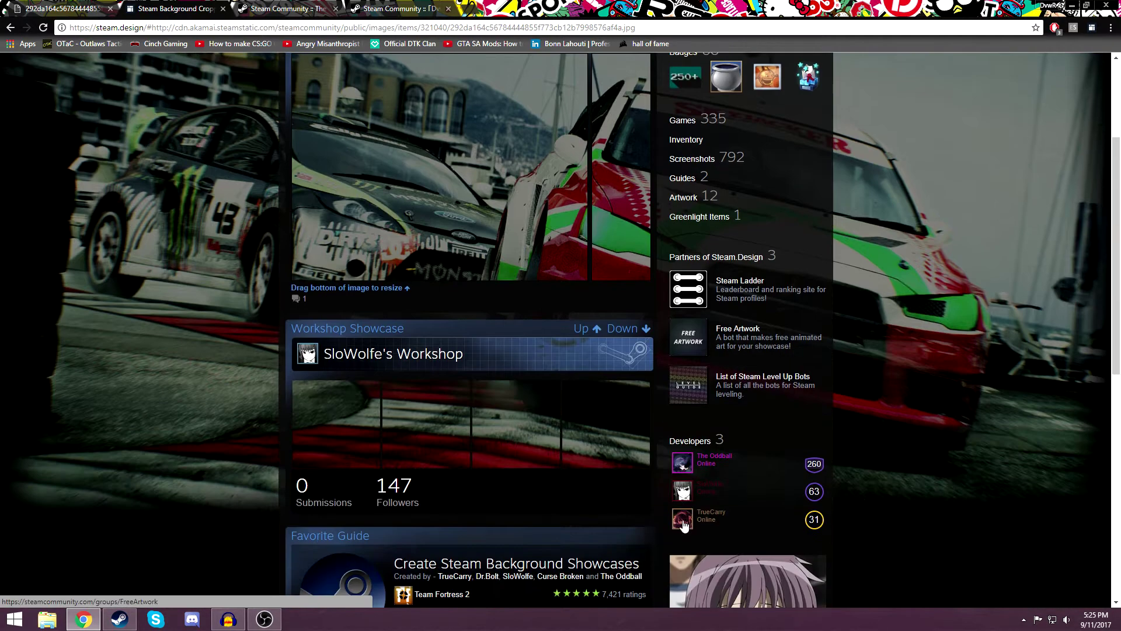
drag(487, 280, 502, 304)
scroll(501, 303, down, 3)
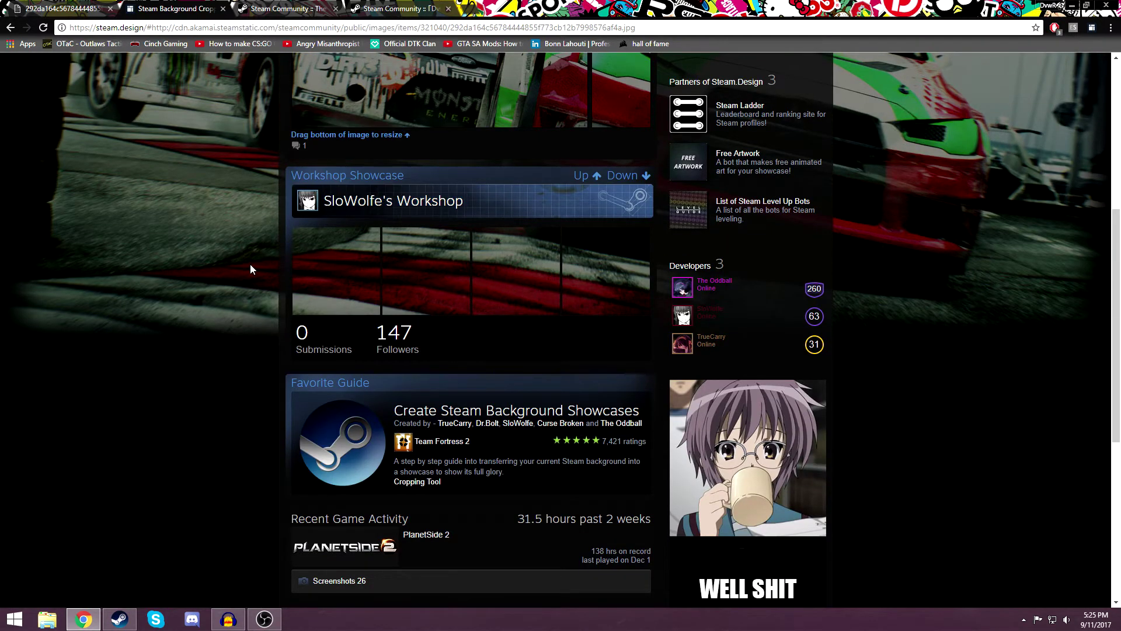
scroll(278, 313, up, 1)
scroll(278, 313, up, 2)
drag(485, 305, 506, 476)
scroll(484, 335, down, 5)
scroll(484, 335, up, 3)
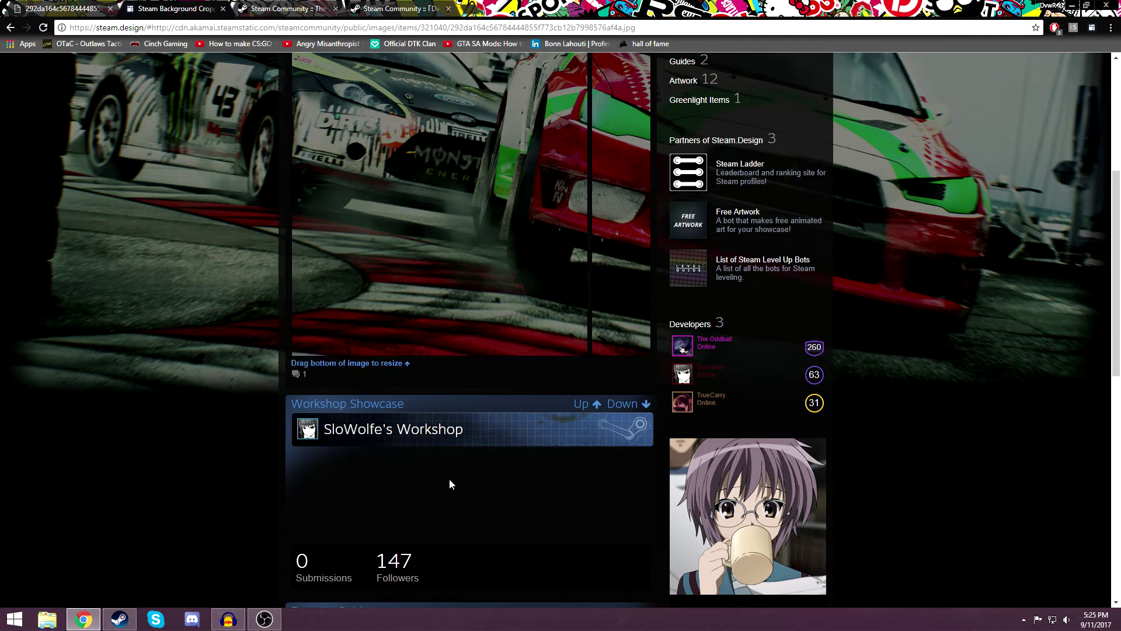
Step: Make the artwork image much shorter, then fine-tune its bottom edge to continue the scene
drag(476, 358, 520, 164)
scroll(591, 585, up, 4)
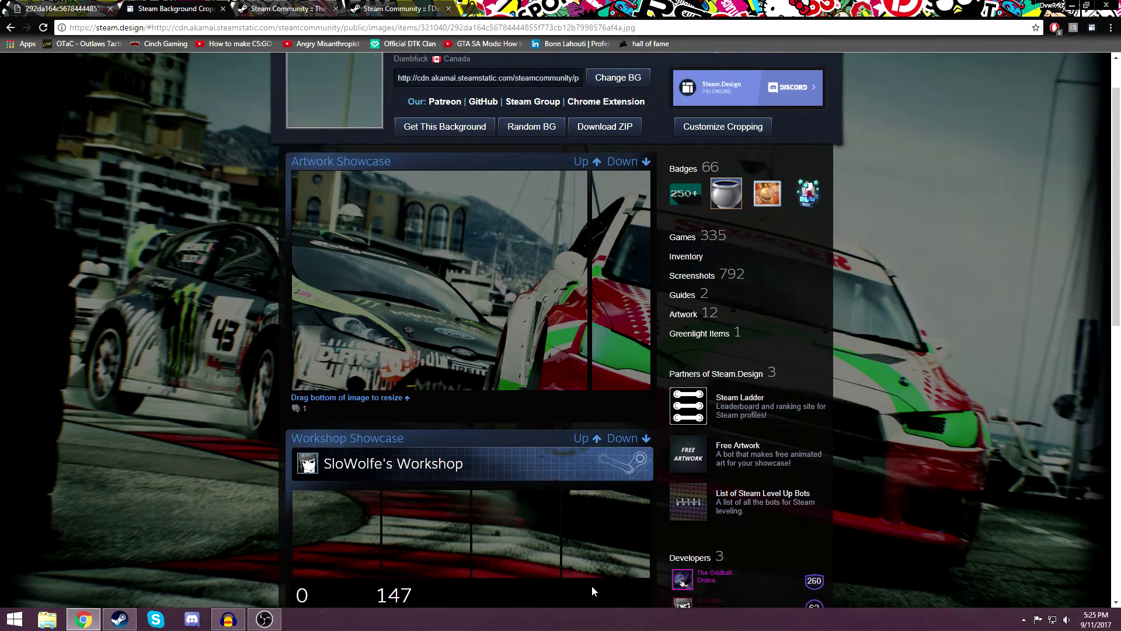
scroll(554, 593, down, 2)
scroll(498, 456, up, 3)
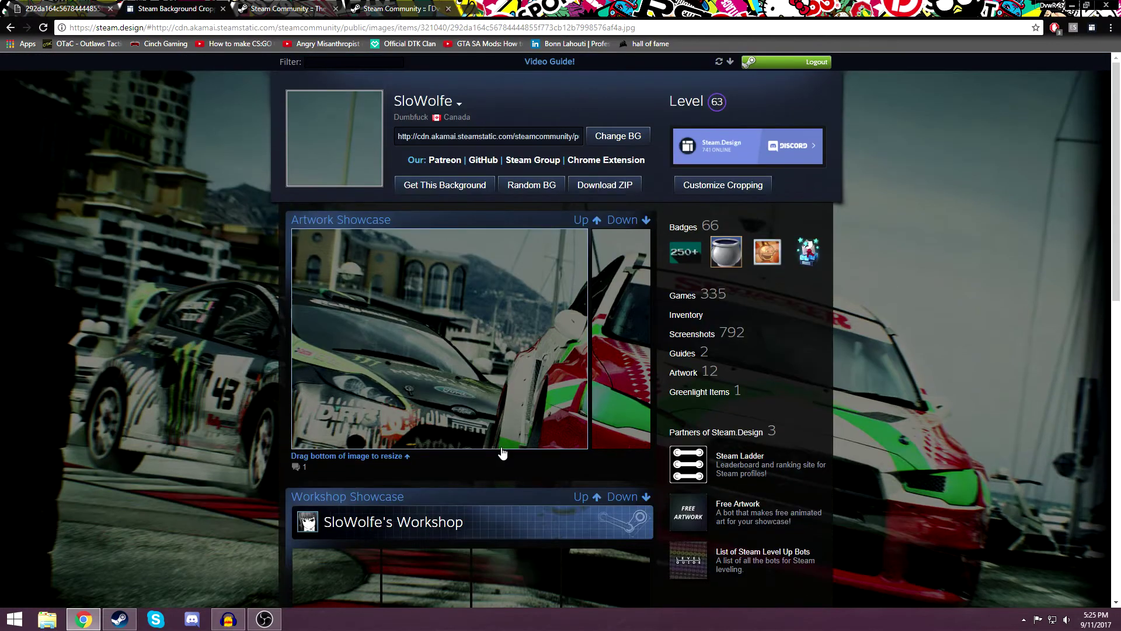
drag(499, 457, 537, 472)
scroll(537, 472, down, 5)
scroll(354, 220, up, 5)
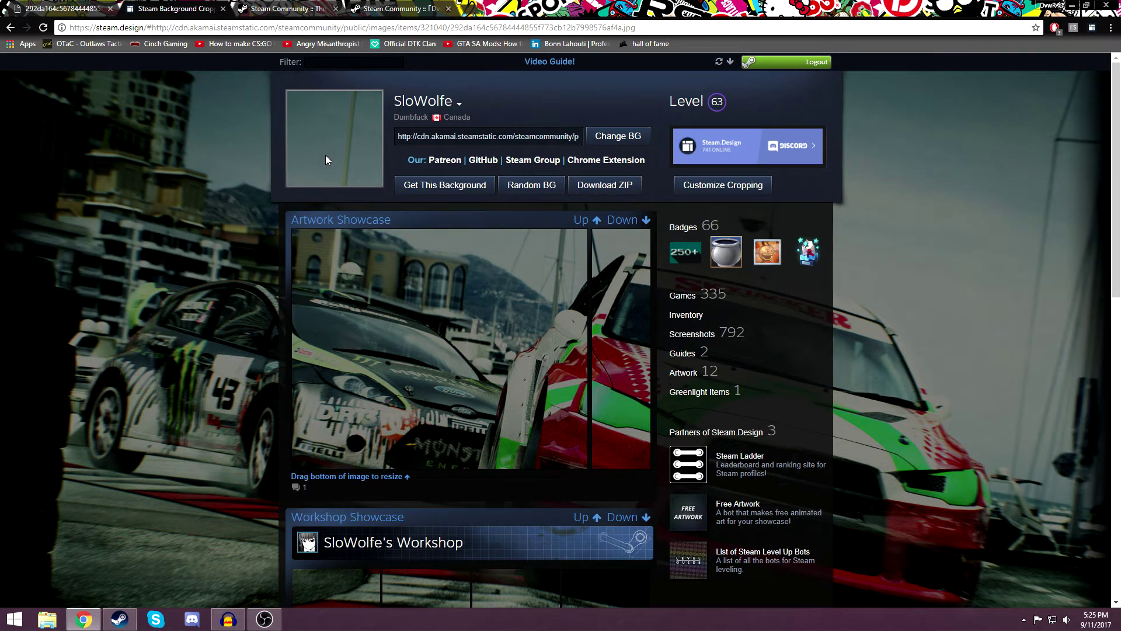
Step: Download the cropped showcase images as a ZIP with Download ZIP
scroll(481, 283, down, 1)
scroll(490, 351, down, 2)
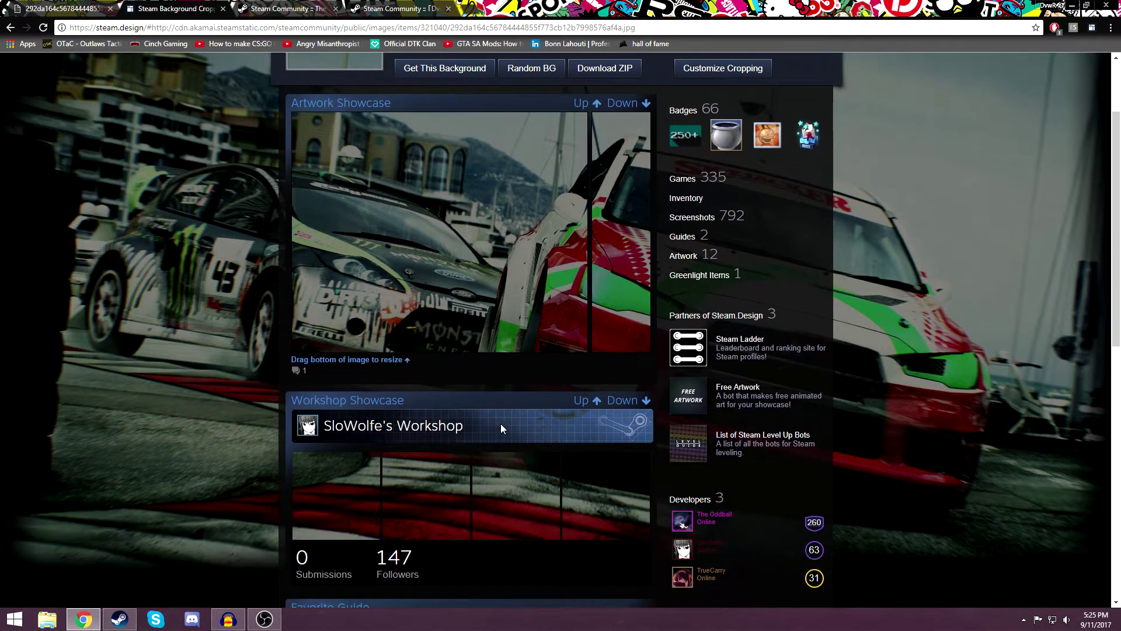
scroll(436, 533, up, 3)
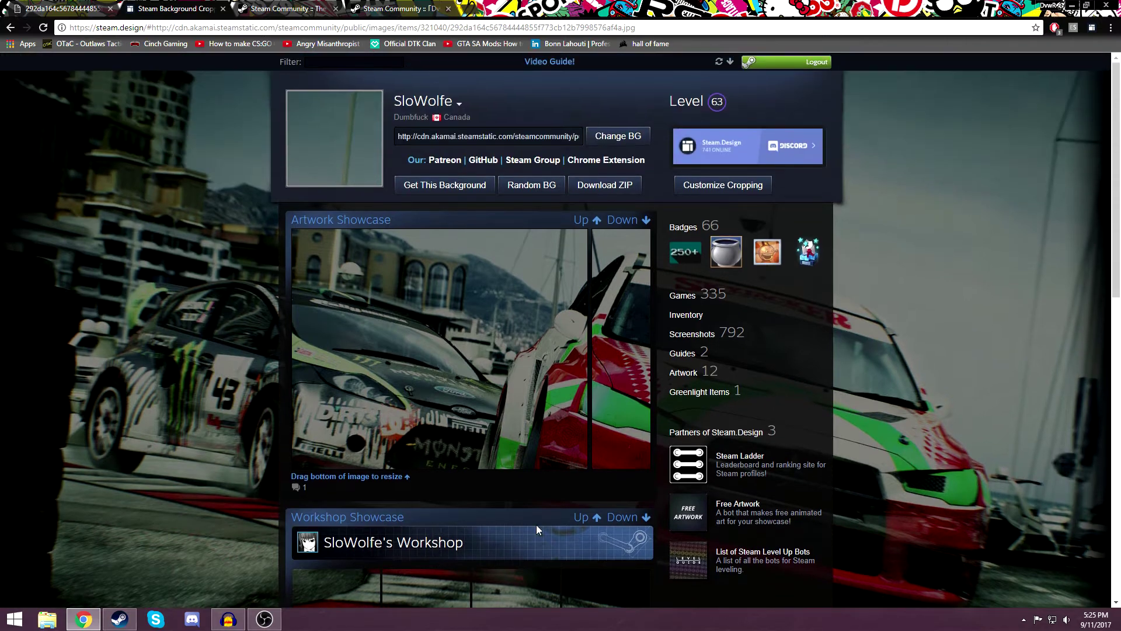
click(607, 187)
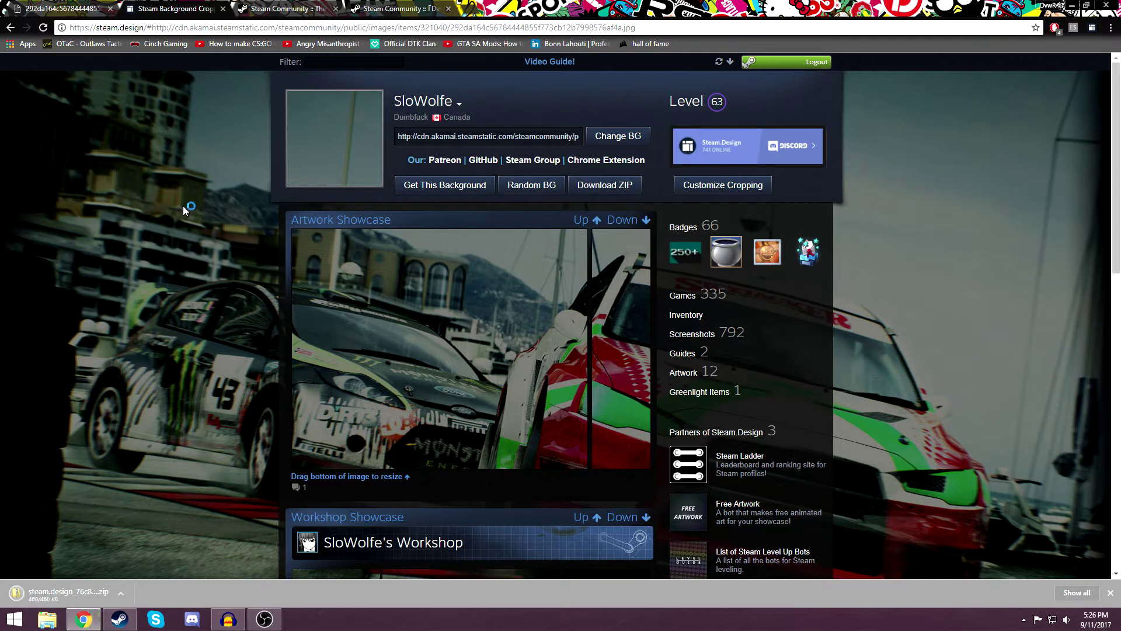
click(50, 620)
Step: Extract the steam.design_76c864 ZIP in Downloads into its own folder with Extract All
click(524, 198)
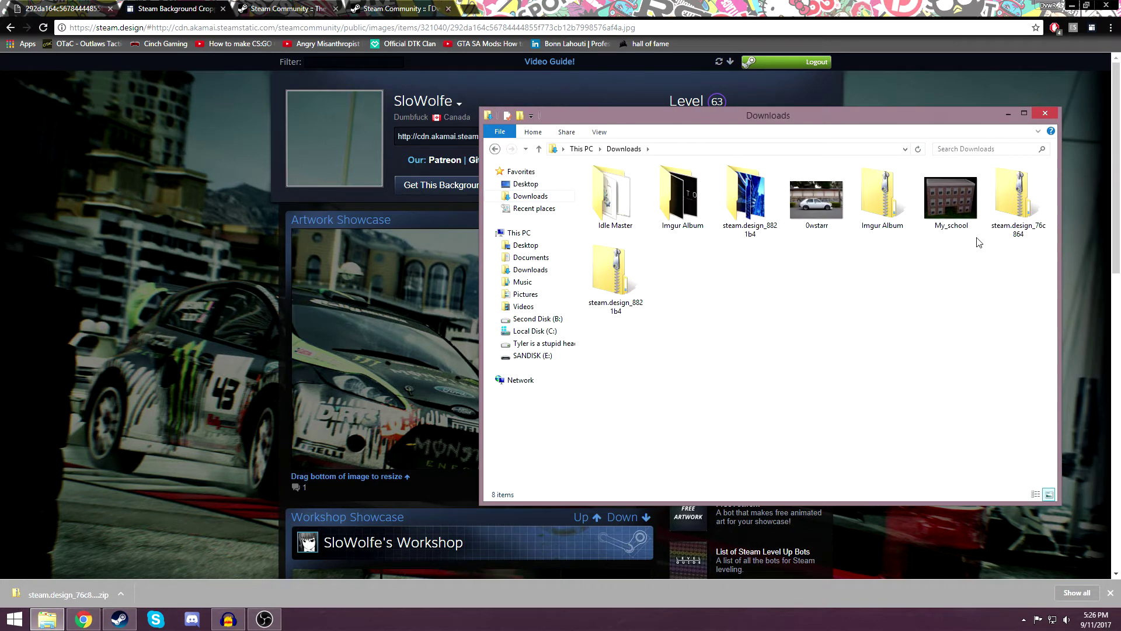
double_click(1015, 219)
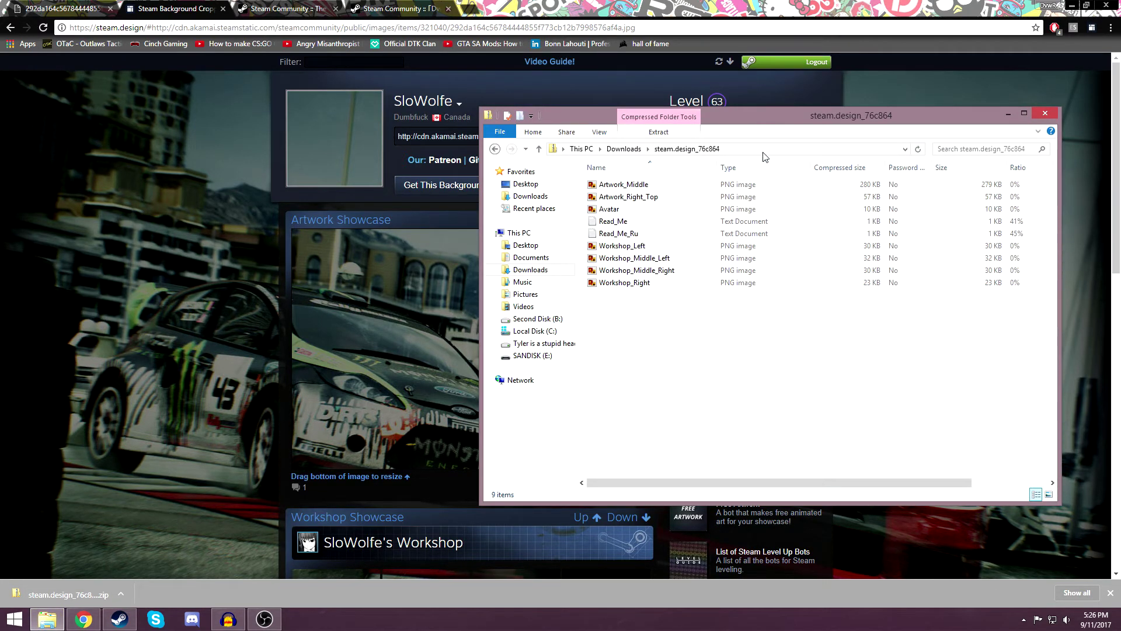
drag(763, 116, 608, 88)
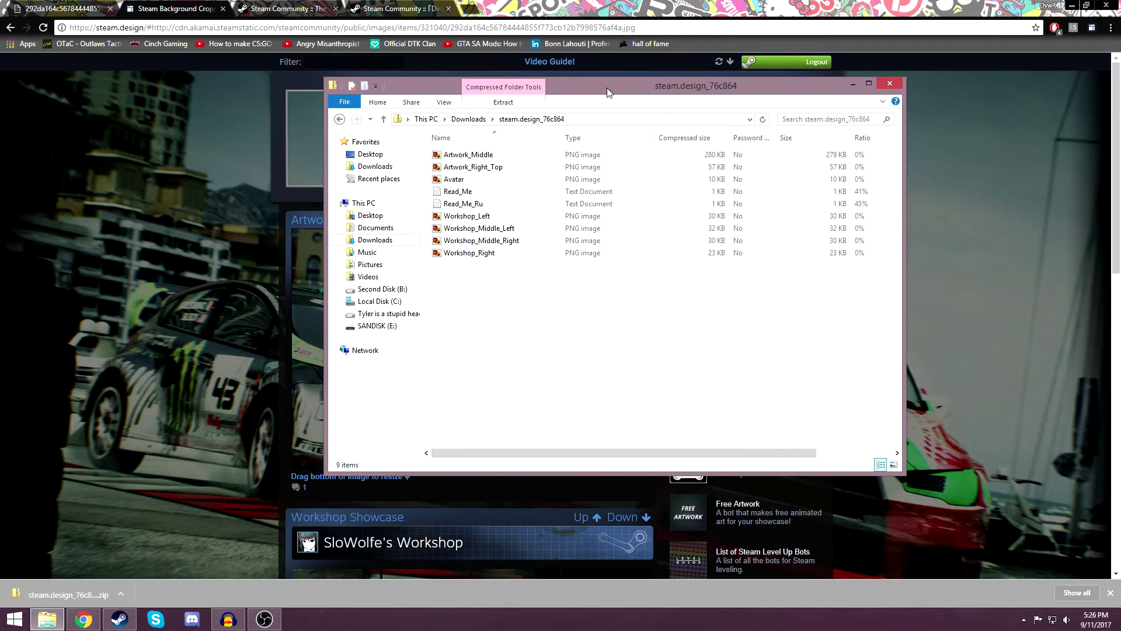
click(344, 121)
right_click(879, 167)
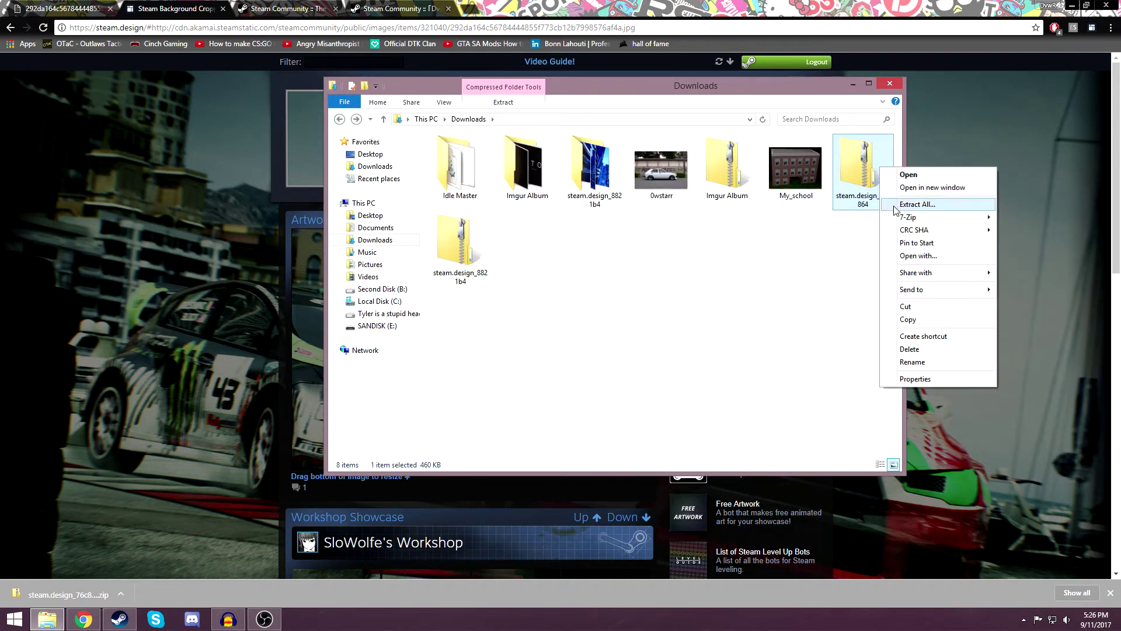
click(915, 205)
click(667, 420)
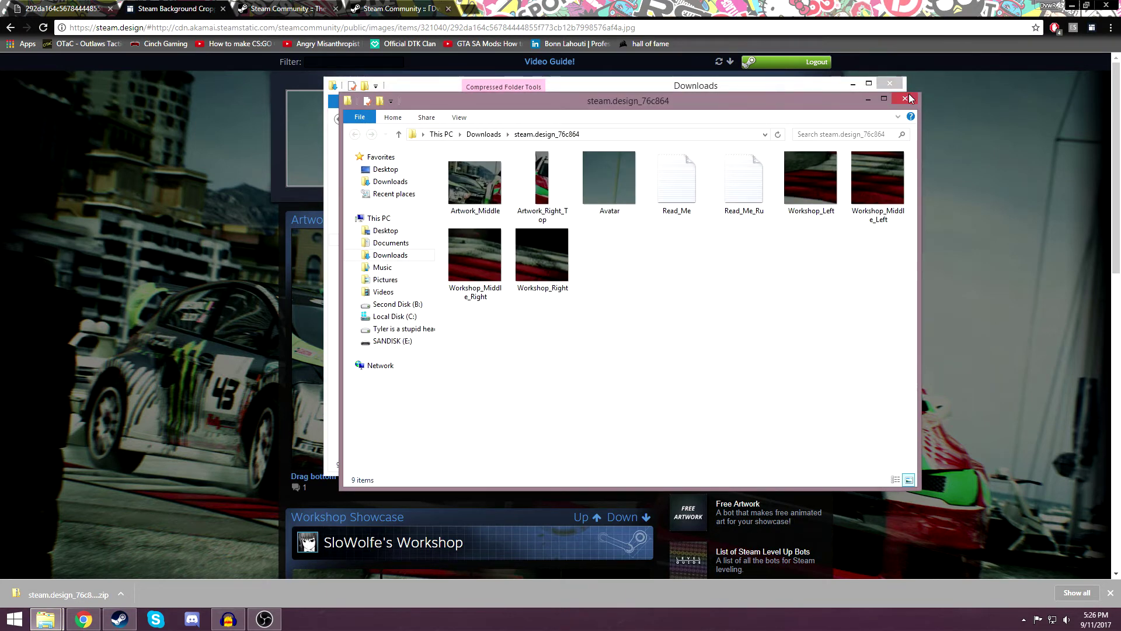
Step: Close both the extracted folder's window and the Downloads window
key(alt+Tab)
mouse_move(45, 618)
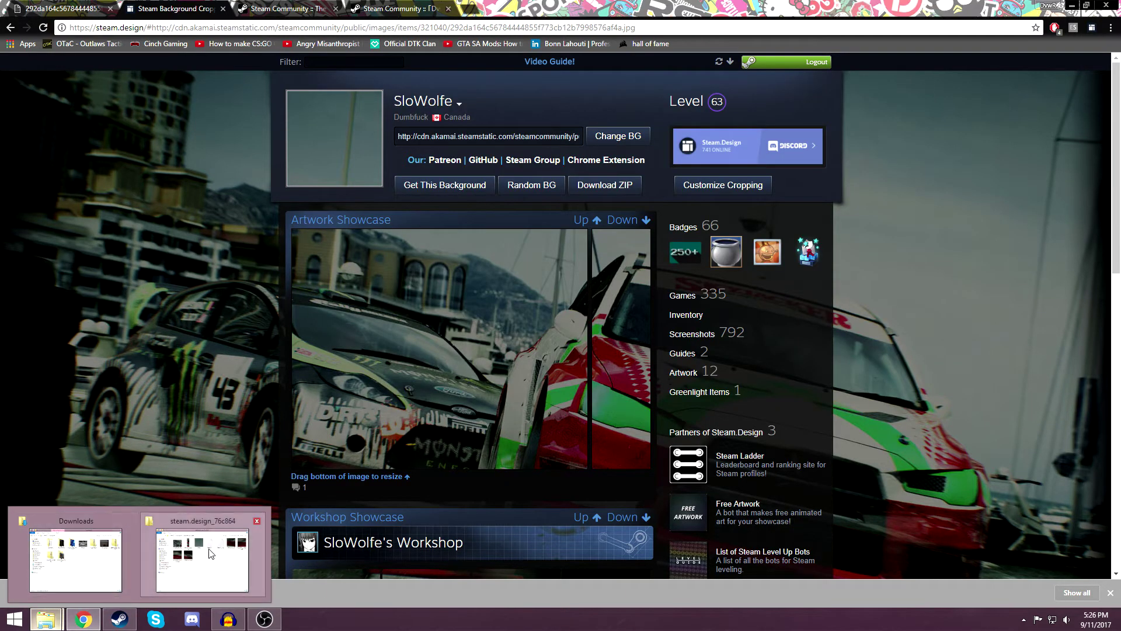
click(210, 550)
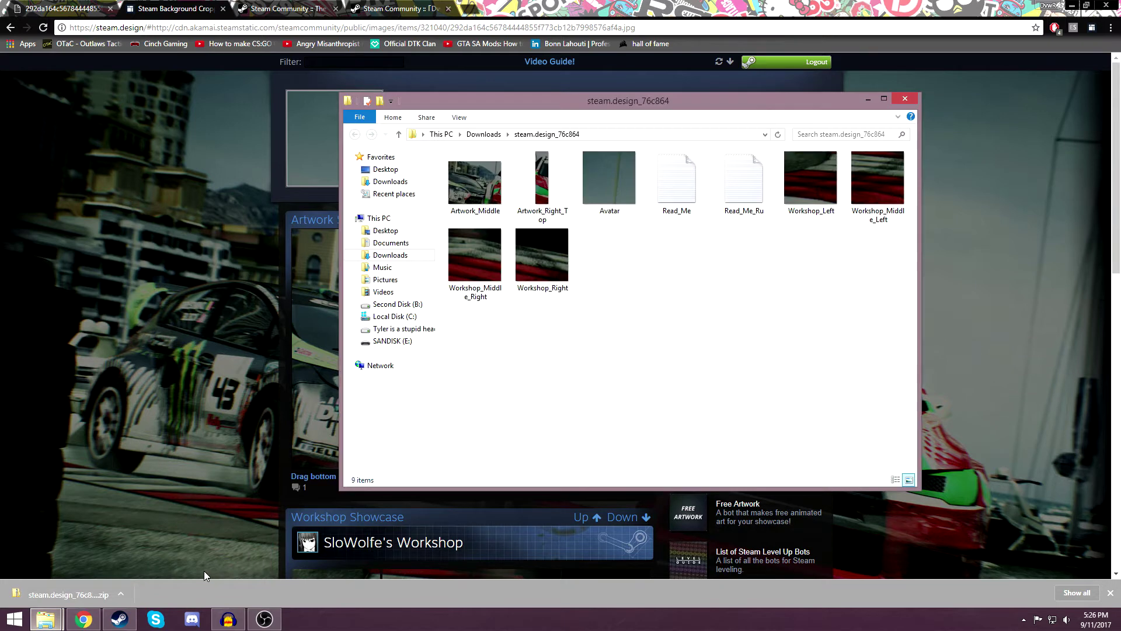
click(904, 99)
click(45, 618)
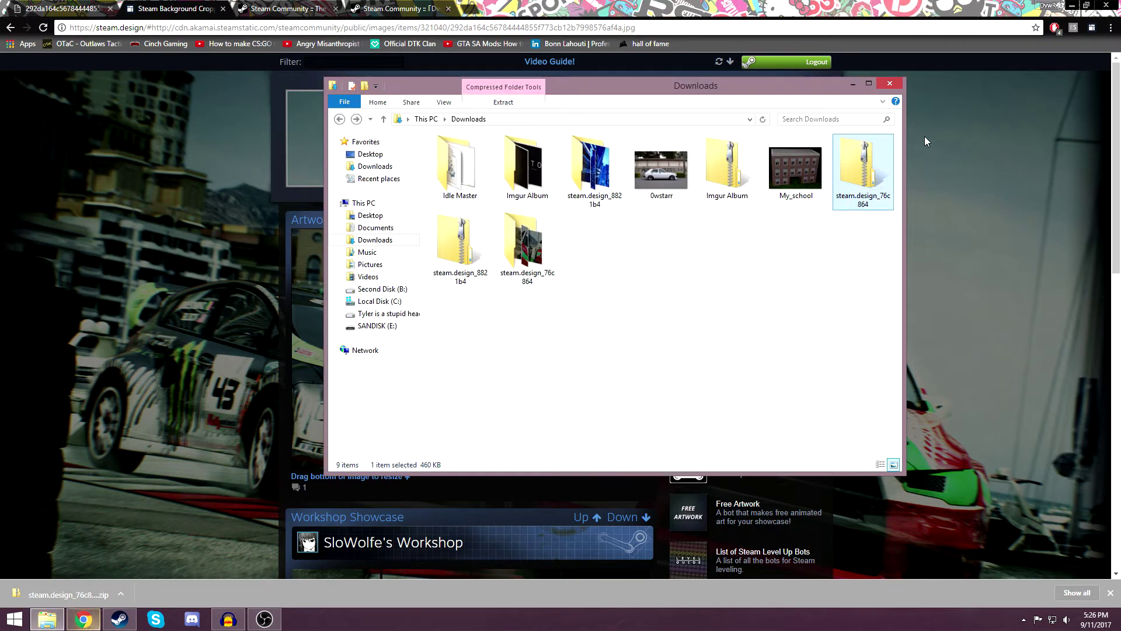
click(890, 83)
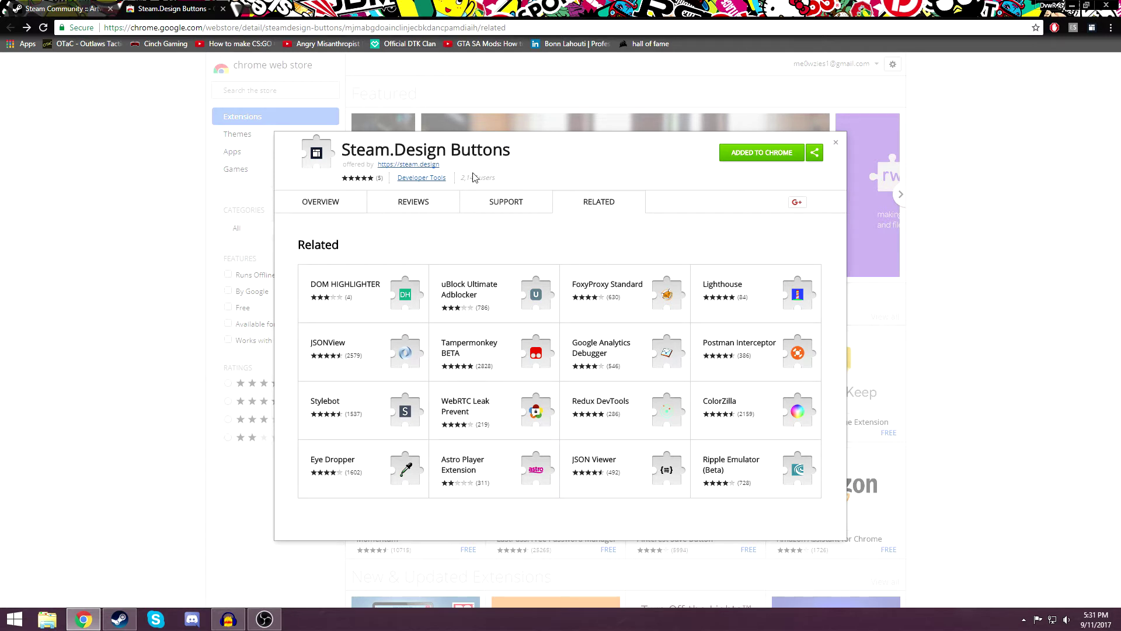
Step: Dismiss the Steam.Design Buttons detail view and close the Chrome Web Store tab
click(835, 142)
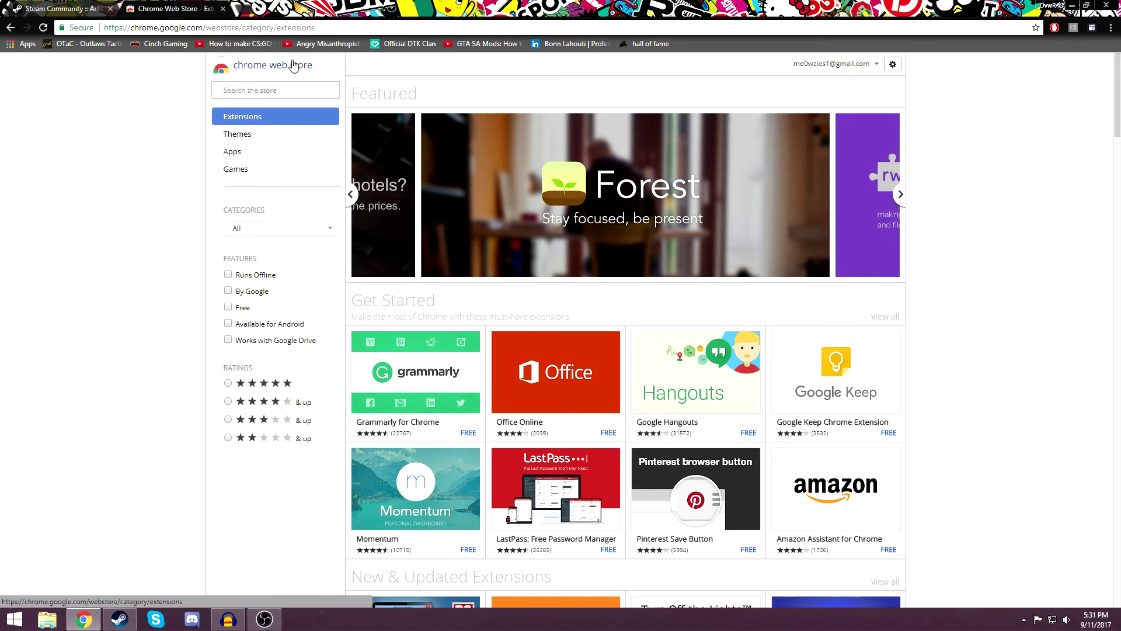
click(223, 8)
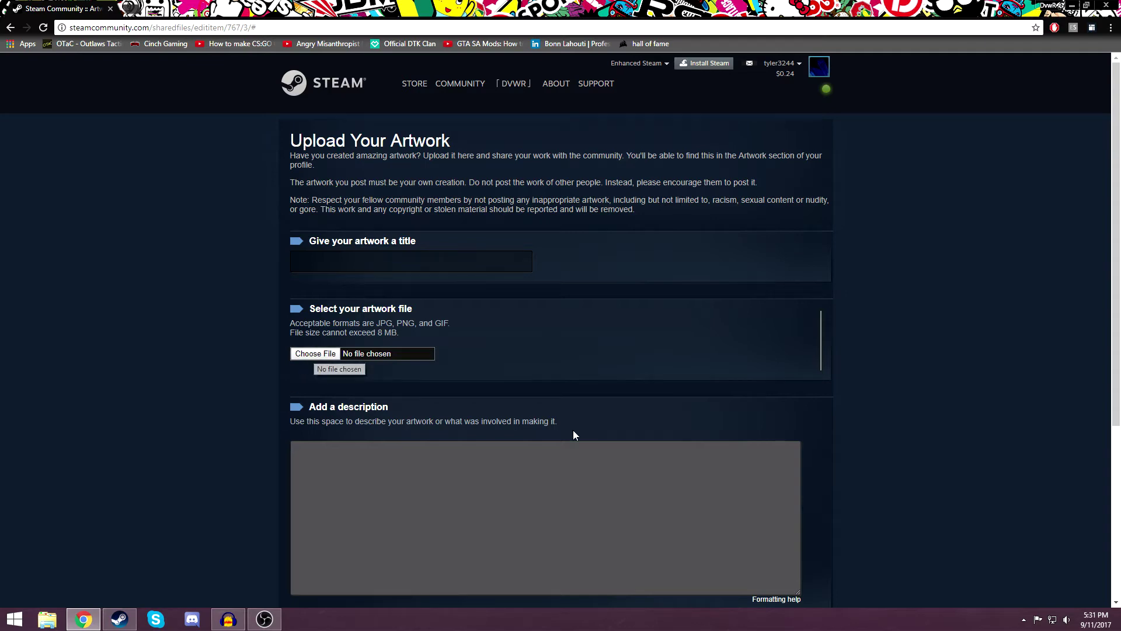
Step: Attach Artwork_Middle.png from Downloads > steam.design_76c864 as the artwork file
click(332, 353)
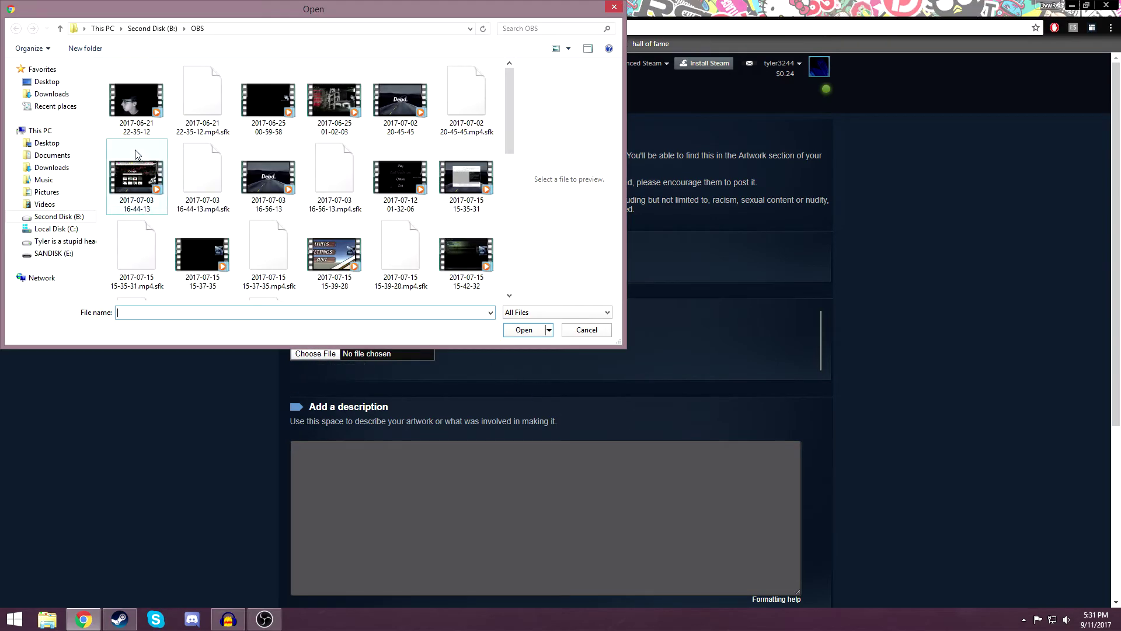
click(76, 95)
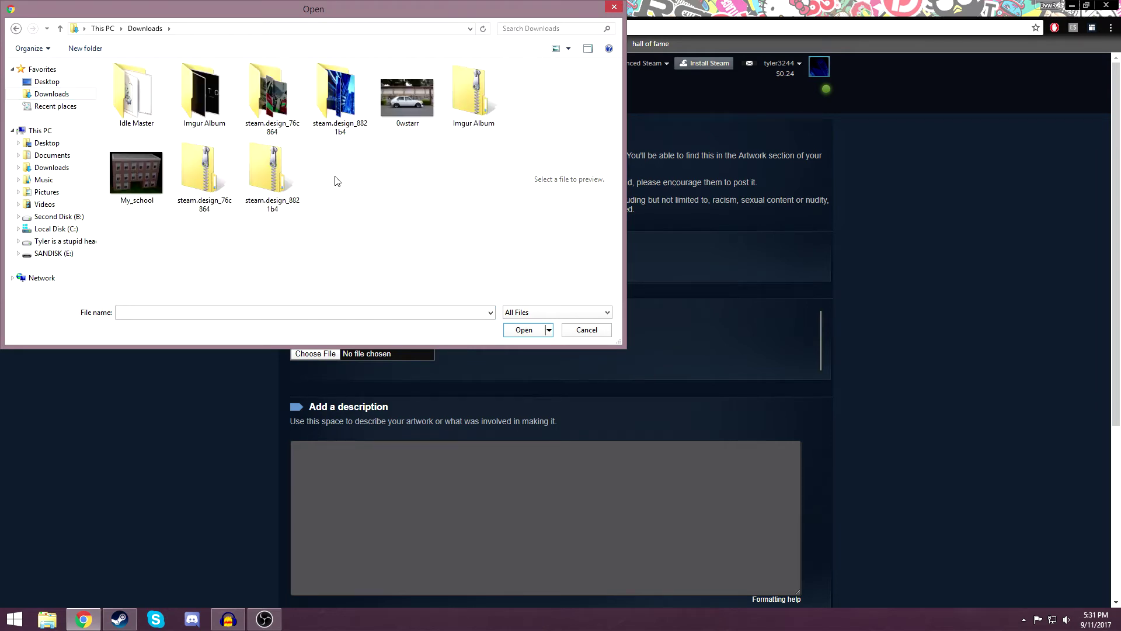
double_click(274, 103)
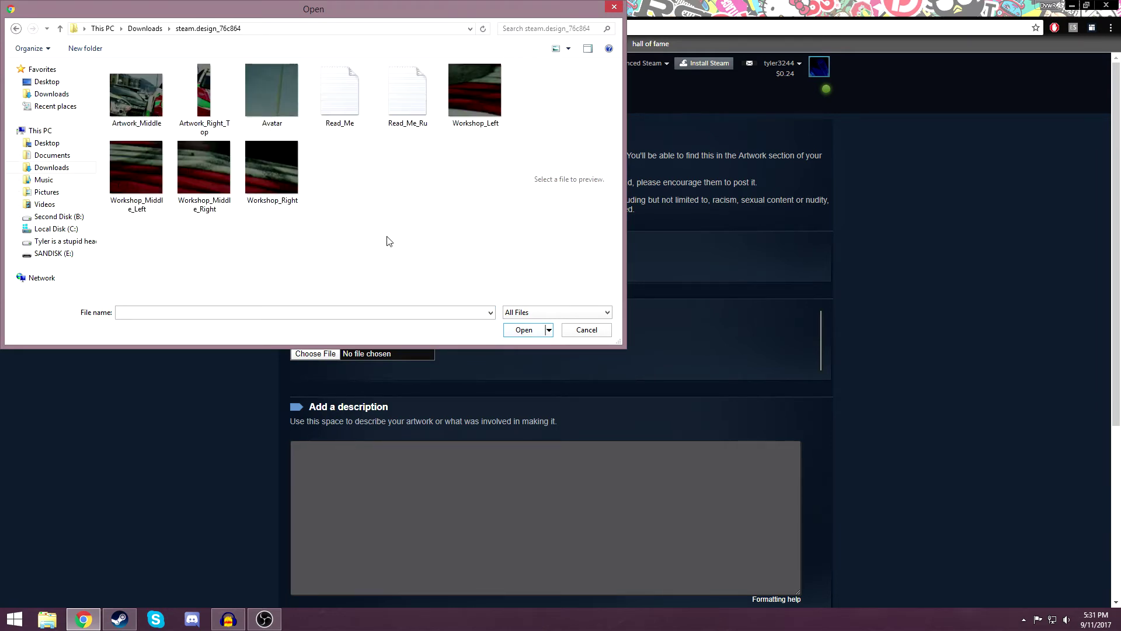
click(154, 103)
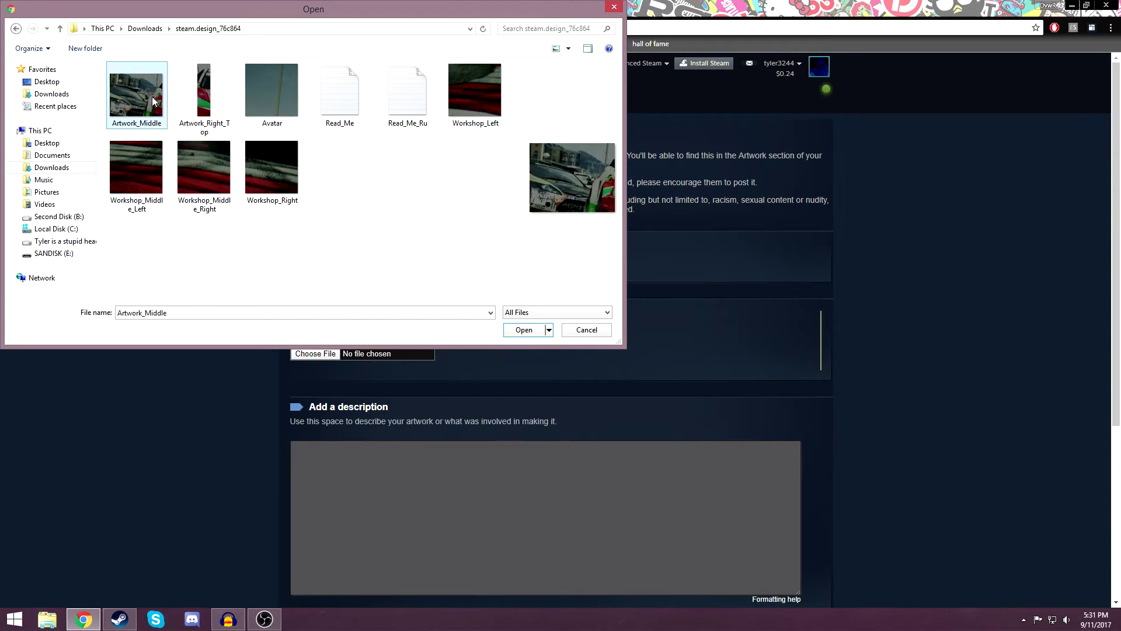
double_click(148, 107)
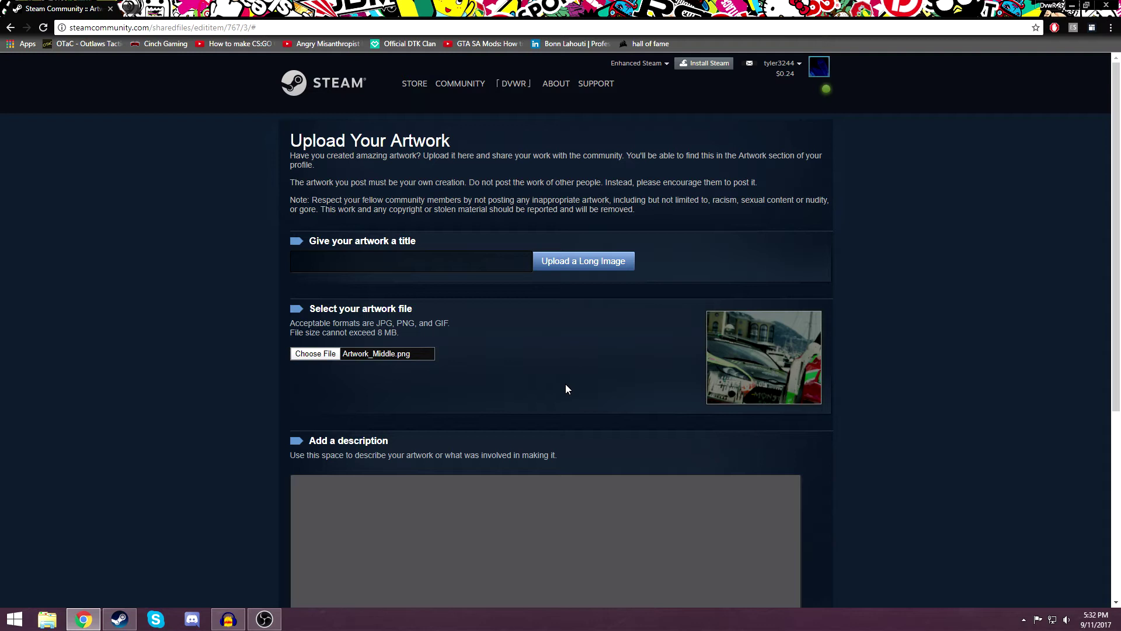
Step: Enter Cartutorial as the artwork title
click(395, 263)
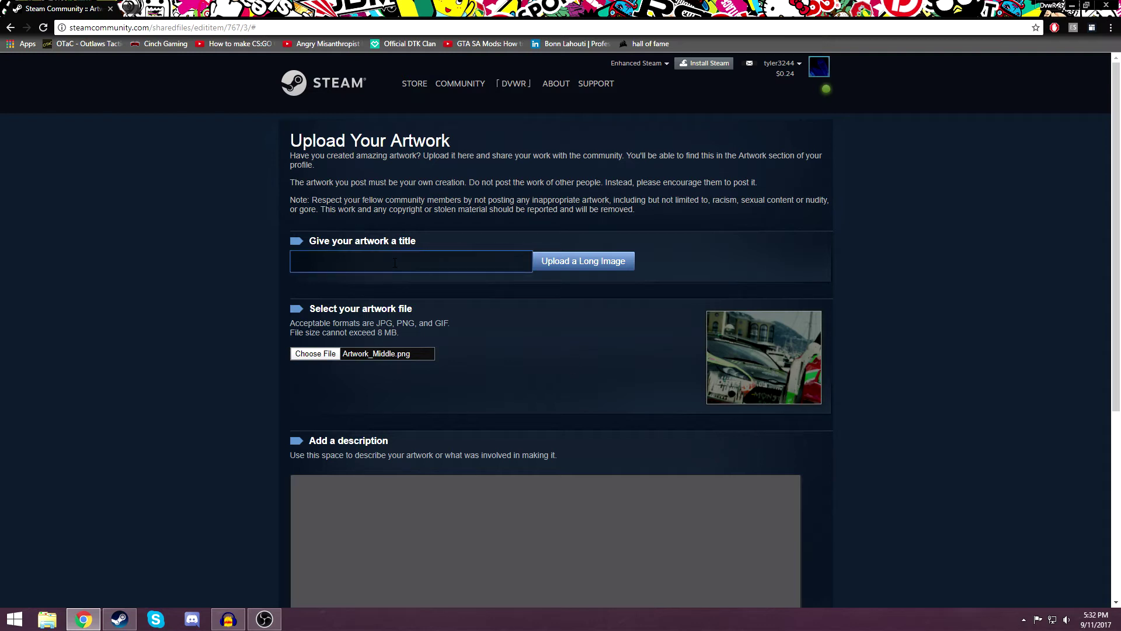
text(Aryt)
key(BackSpace)
key(BackSpace)
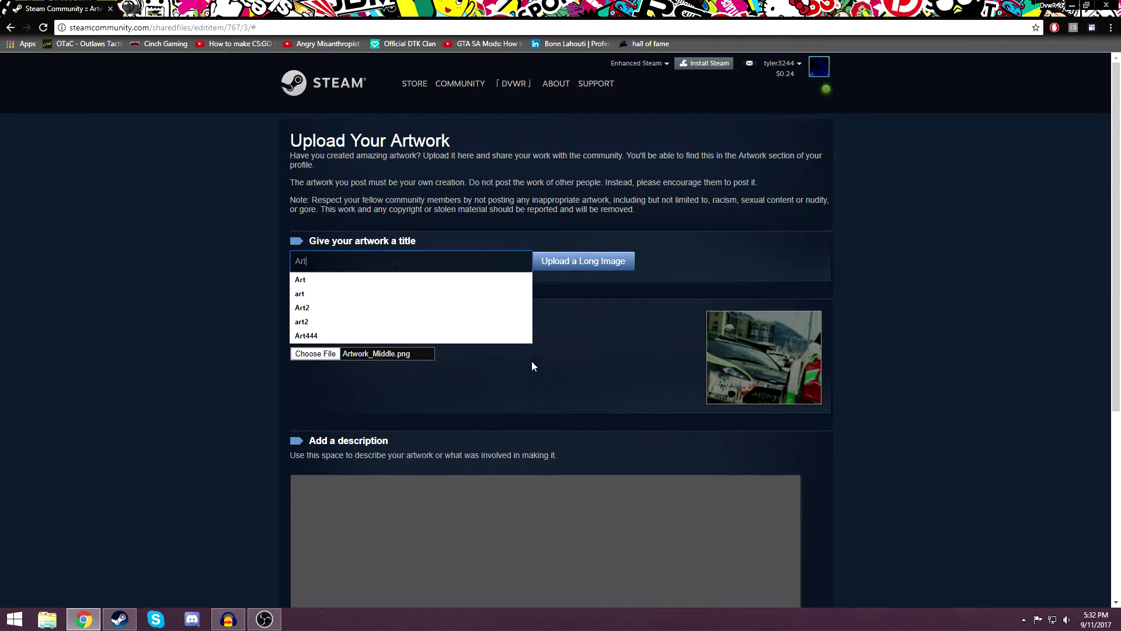
text(t)
key(BackSpace)
key(BackSpace)
key(BackSpace)
text(Cart)
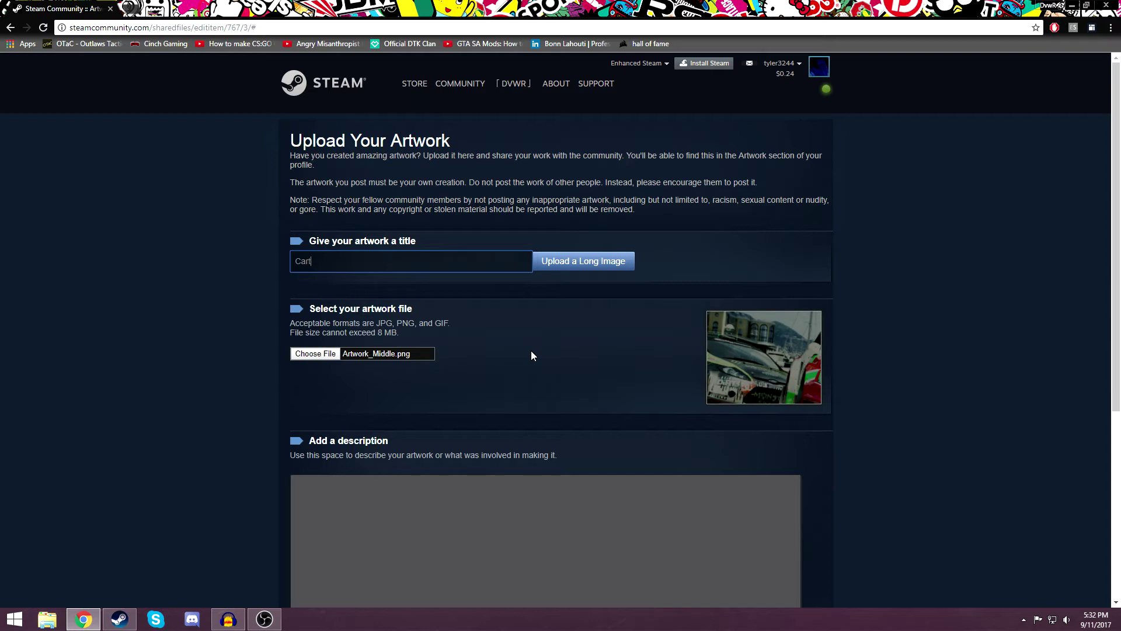
text(utorial)
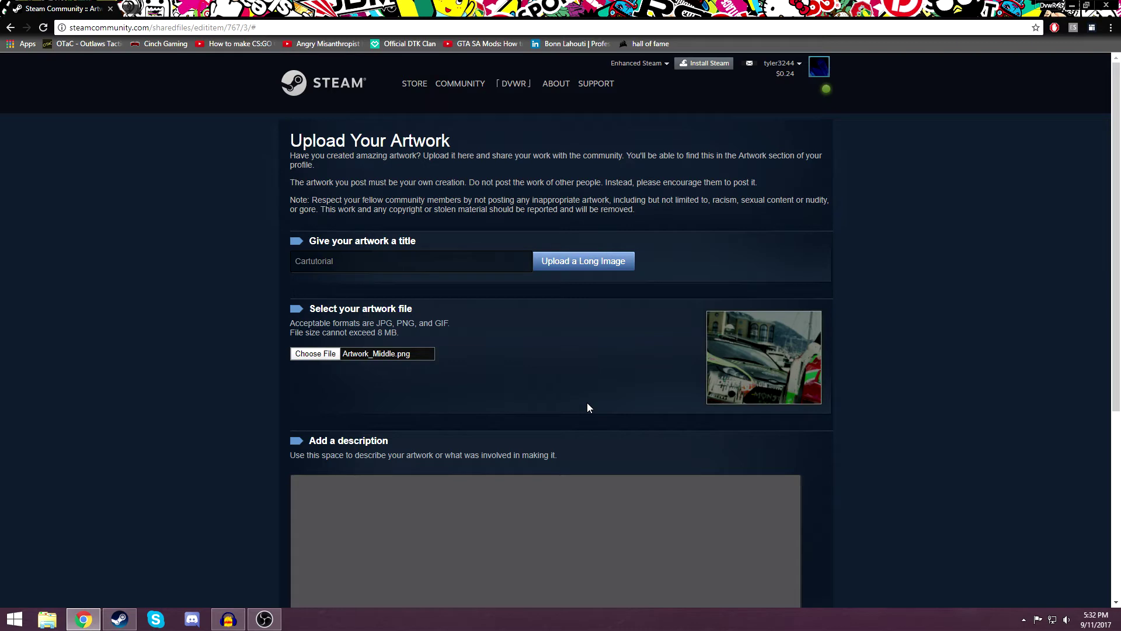
Step: Tick the certification 'I certify that I created this artwork'
scroll(587, 406, down, 1)
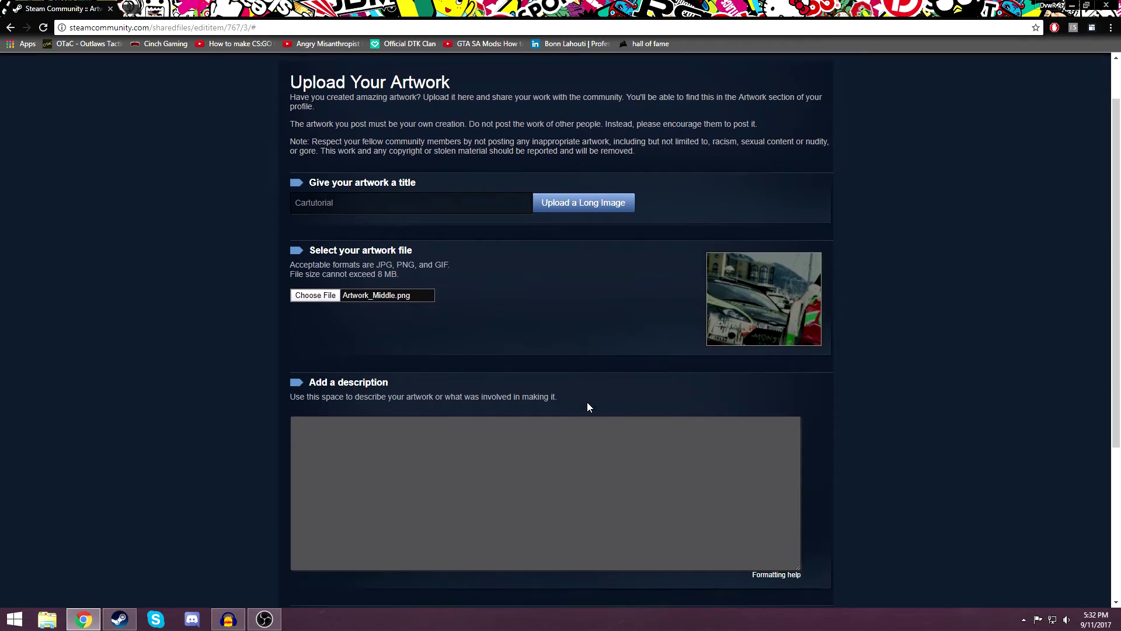
click(571, 458)
scroll(573, 462, down, 3)
scroll(573, 462, down, 1)
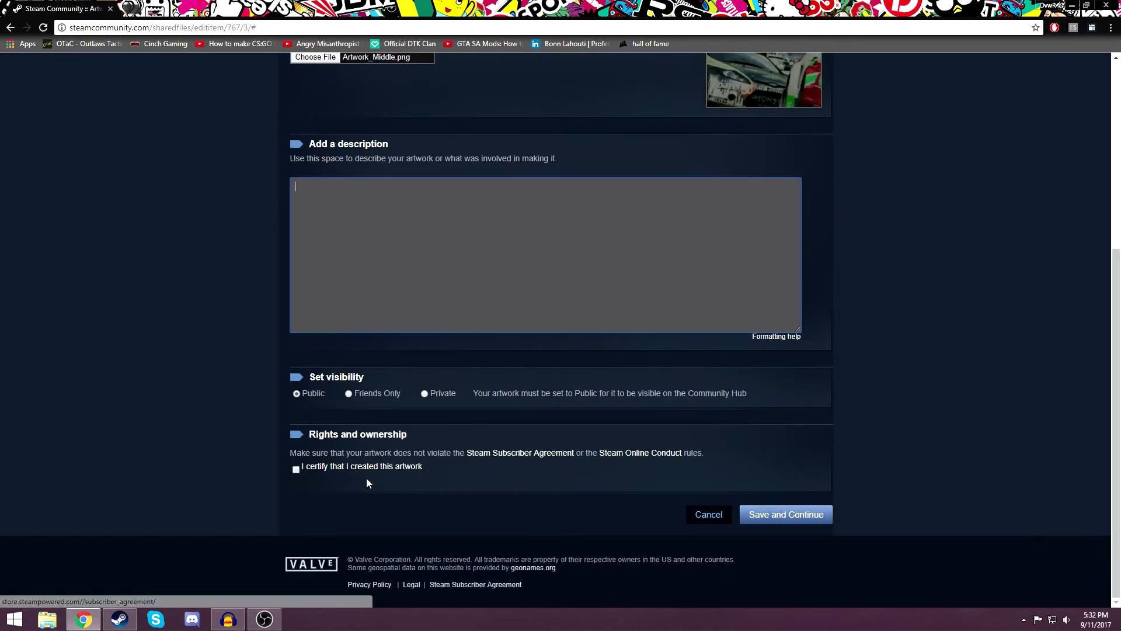
click(319, 468)
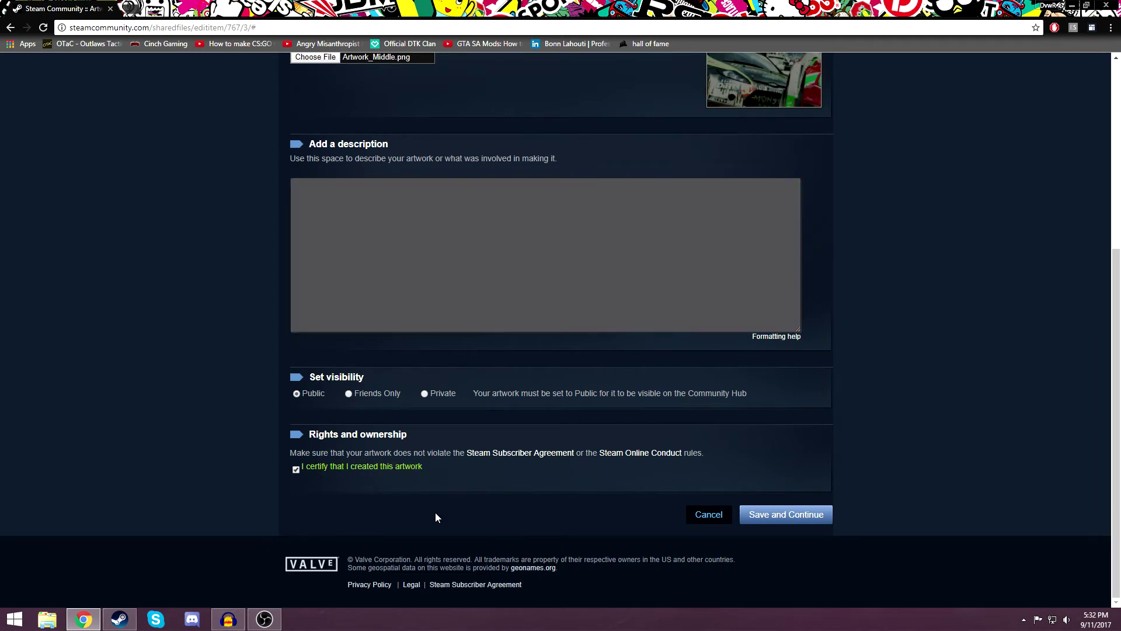
scroll(436, 517, up, 5)
scroll(409, 467, down, 5)
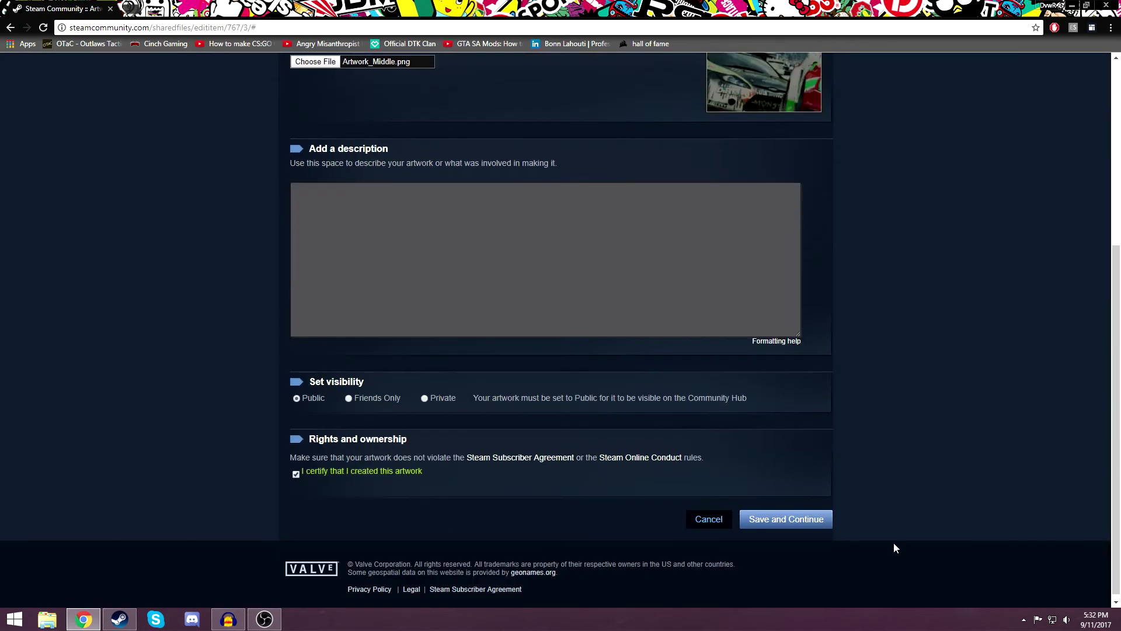
Step: Save and Continue to post Cartutorial, then check its artwork page shows the rally-car image
click(794, 529)
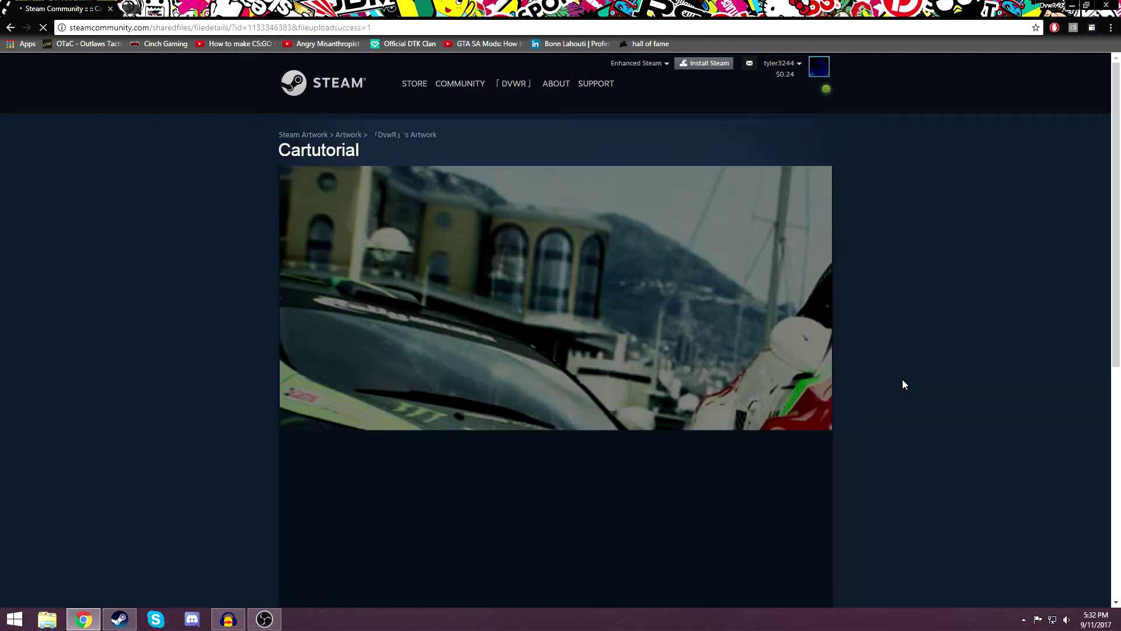
scroll(951, 400, down, 5)
scroll(952, 397, up, 5)
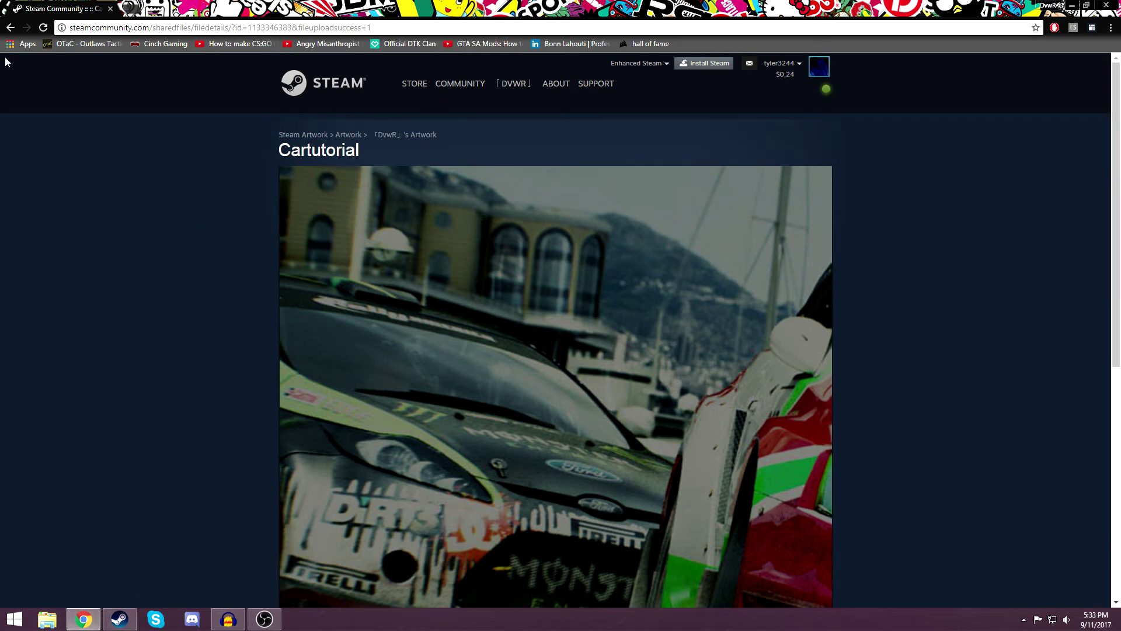
Step: Go back to the upload form, attach Artwork_Right_Top.png and retitle it Cartutorial2
click(10, 27)
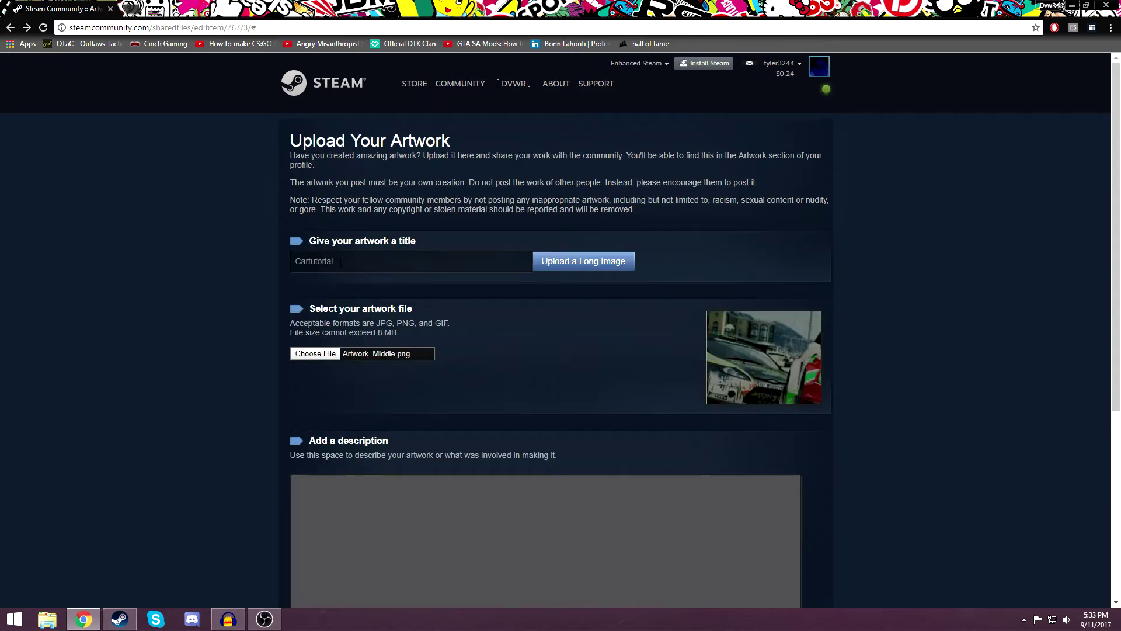
click(326, 356)
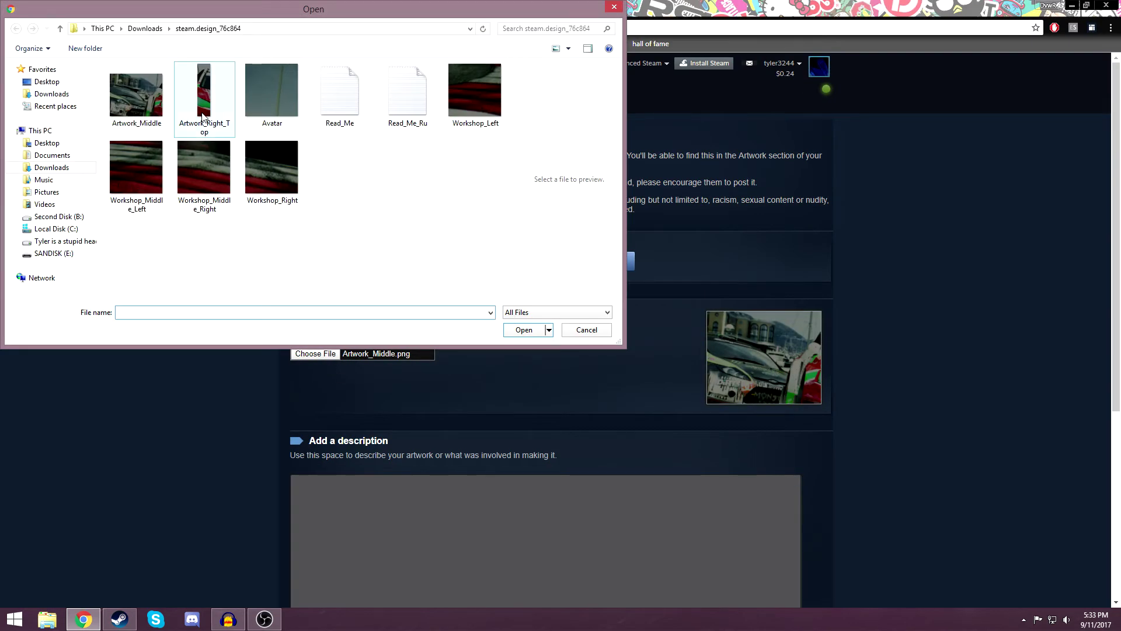
double_click(202, 114)
click(370, 262)
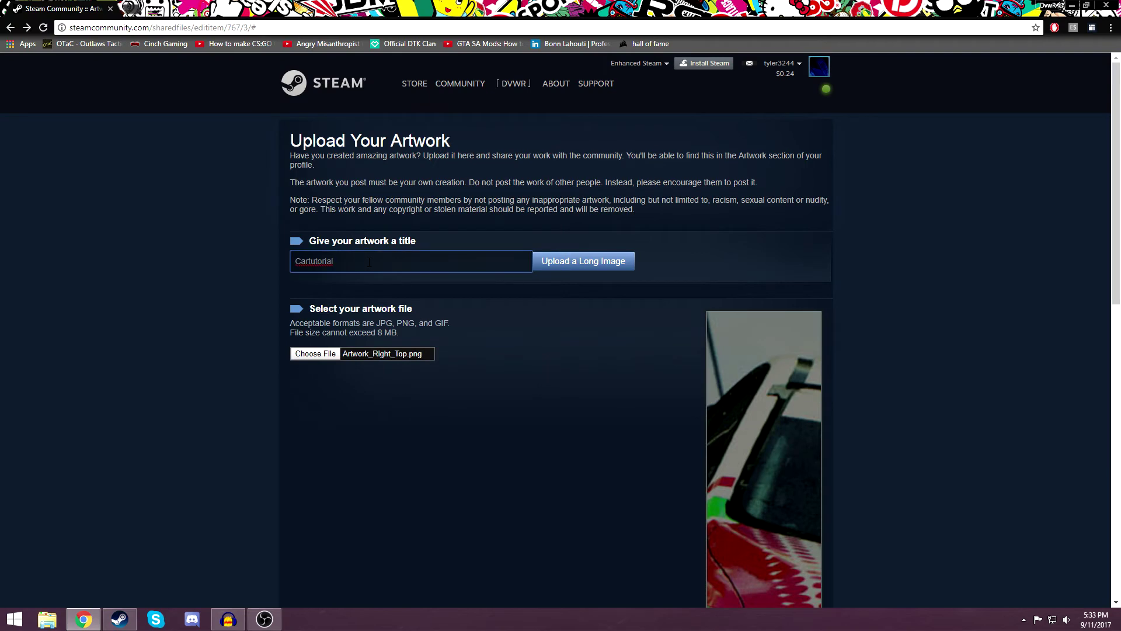
text(2)
click(100, 325)
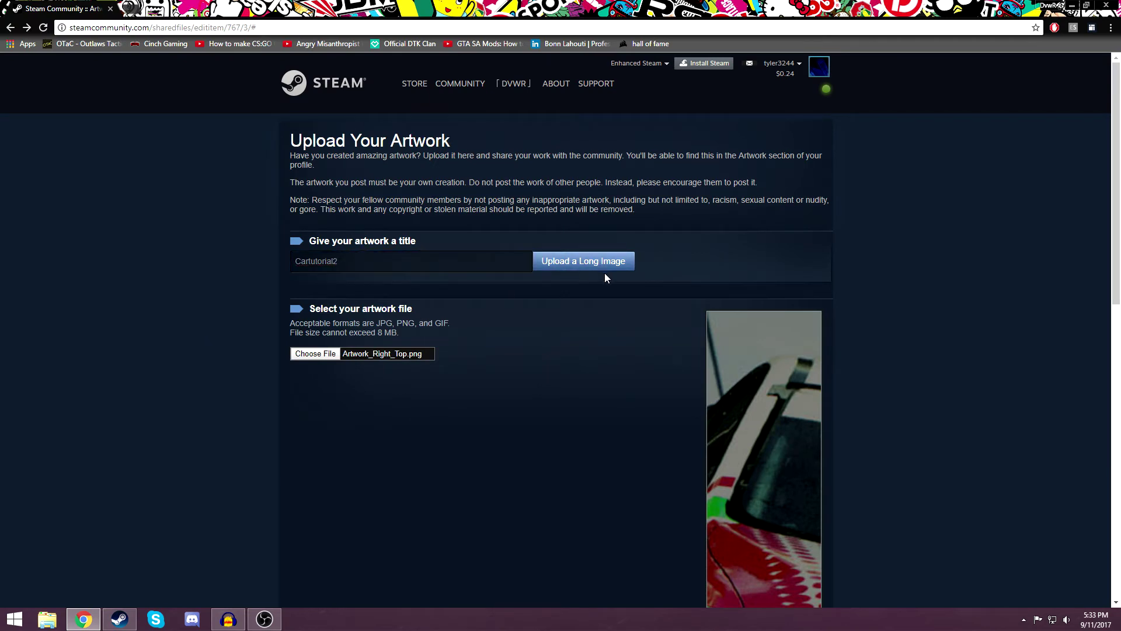
Step: Save and Continue to publish Cartutorial2 and view its artwork page
scroll(724, 267, down, 12)
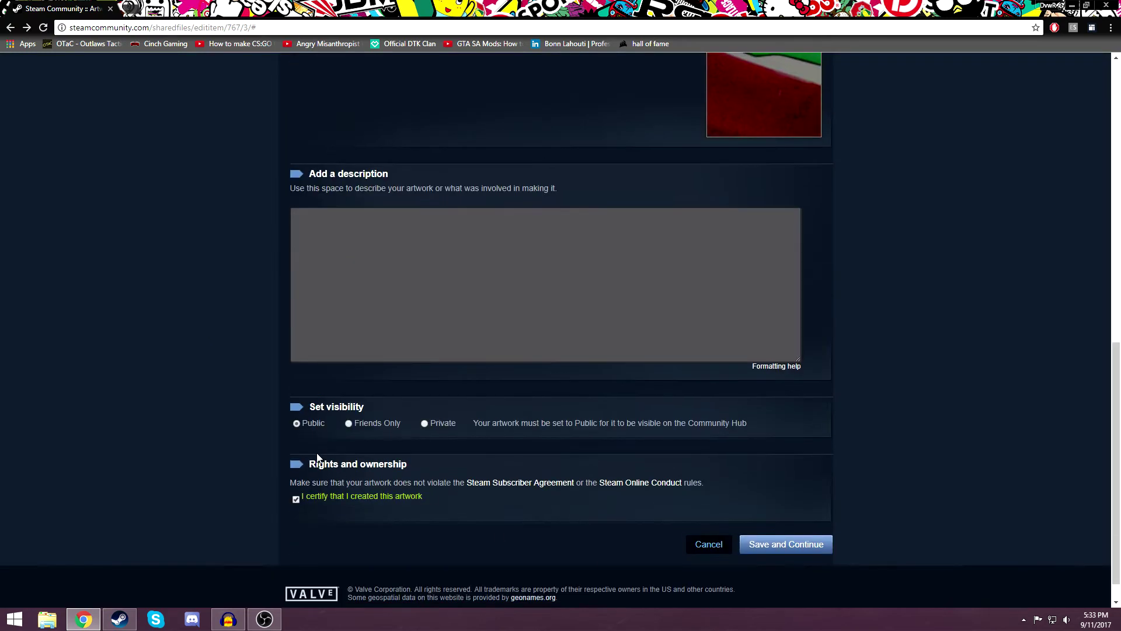
scroll(701, 514, down, 1)
click(806, 519)
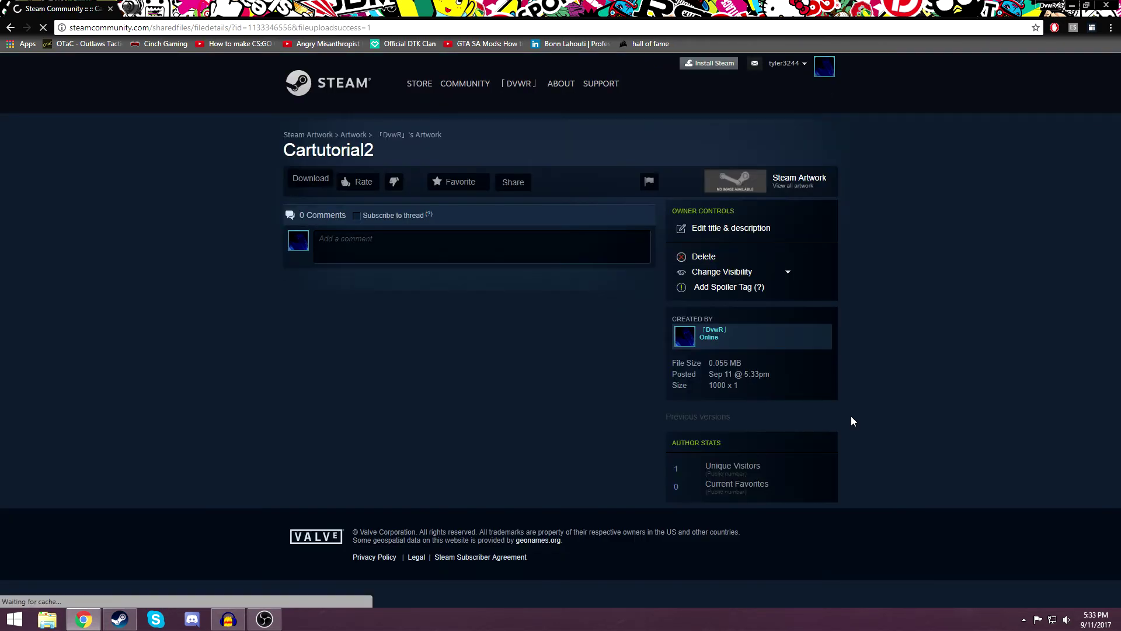
scroll(853, 427, down, 1)
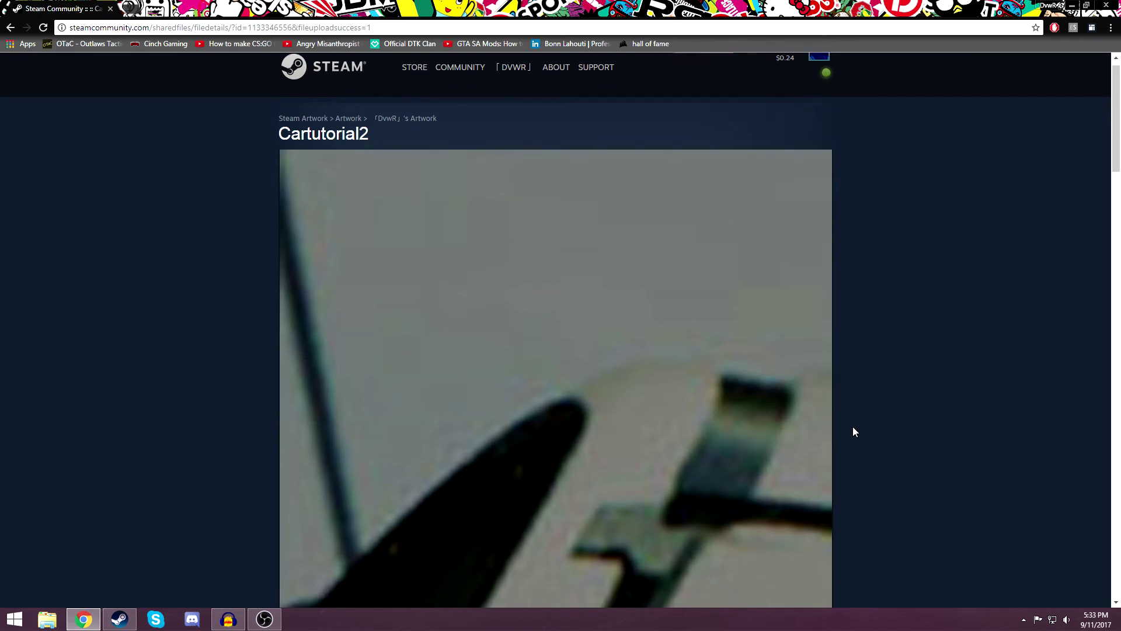
scroll(854, 429, up, 1)
Step: Go to your profile via the username menu and scroll through its Artwork Showcase
mouse_move(530, 89)
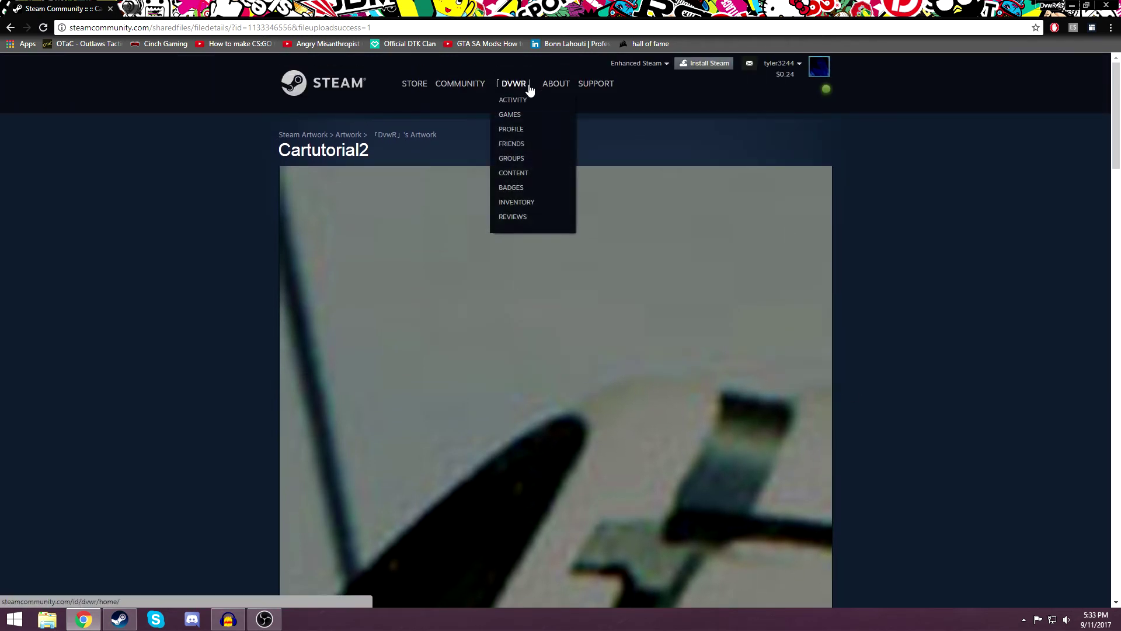
click(522, 134)
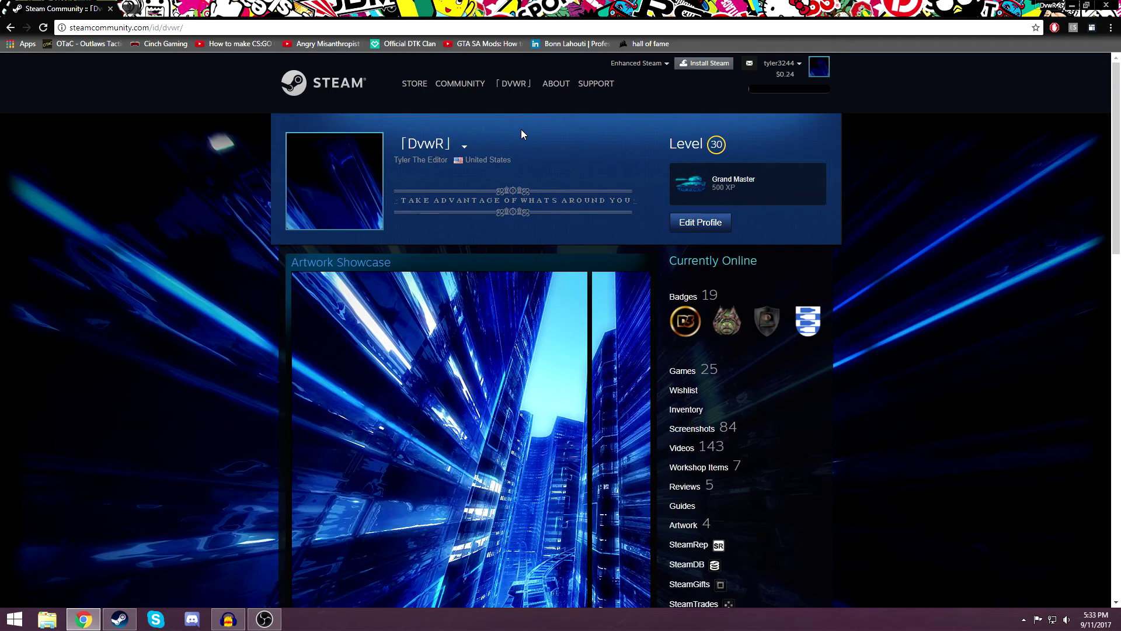
scroll(954, 329, down, 2)
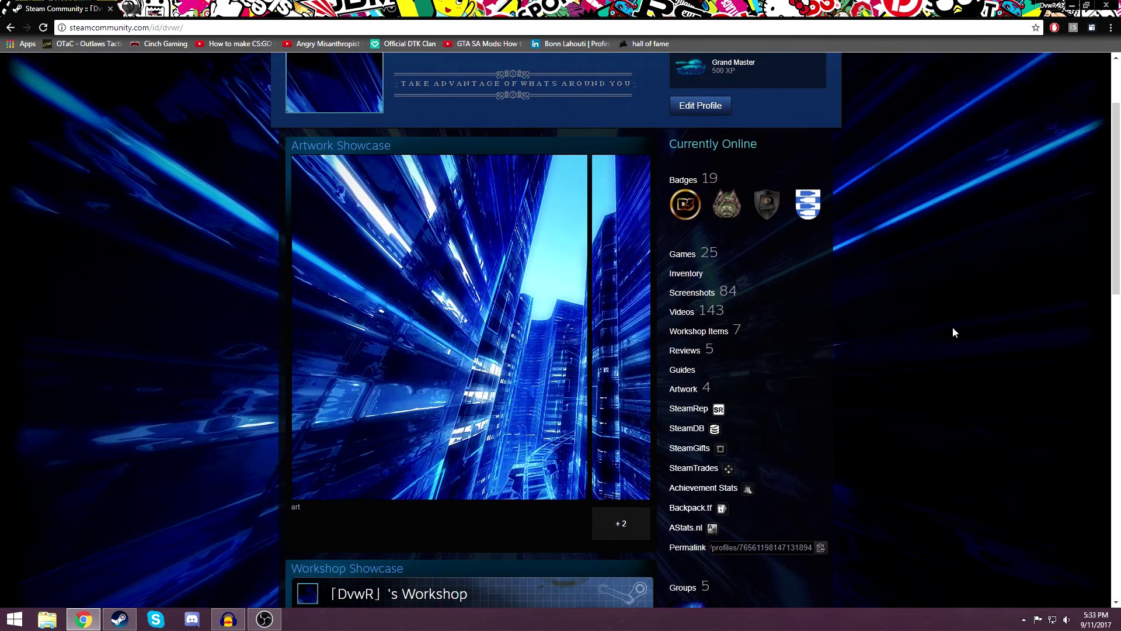
scroll(953, 328, down, 1)
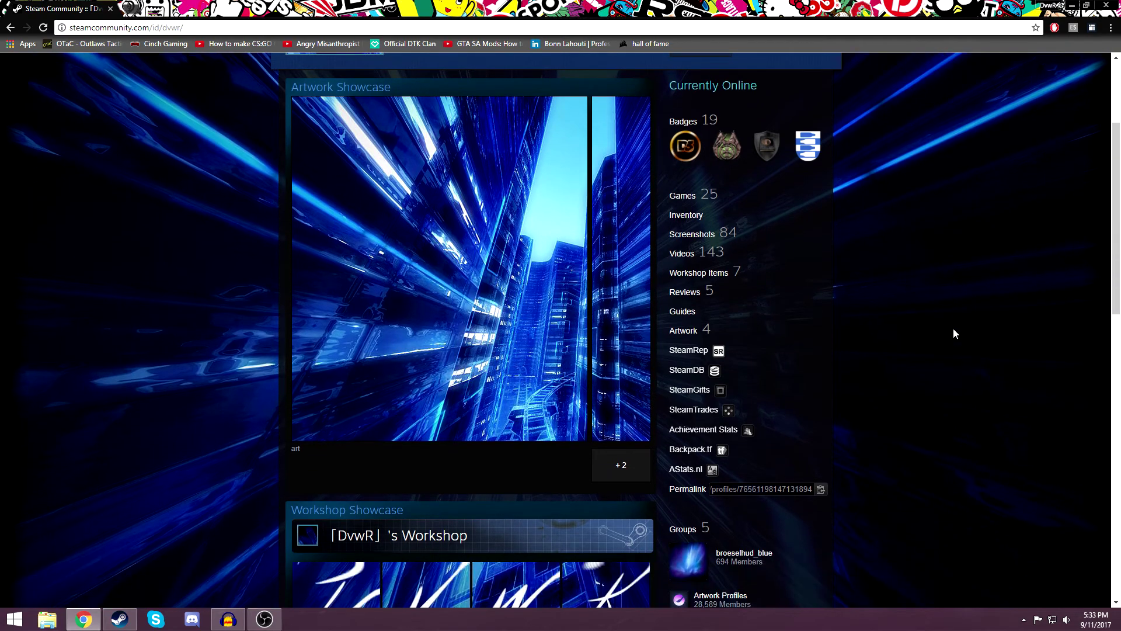
scroll(630, 244, up, 3)
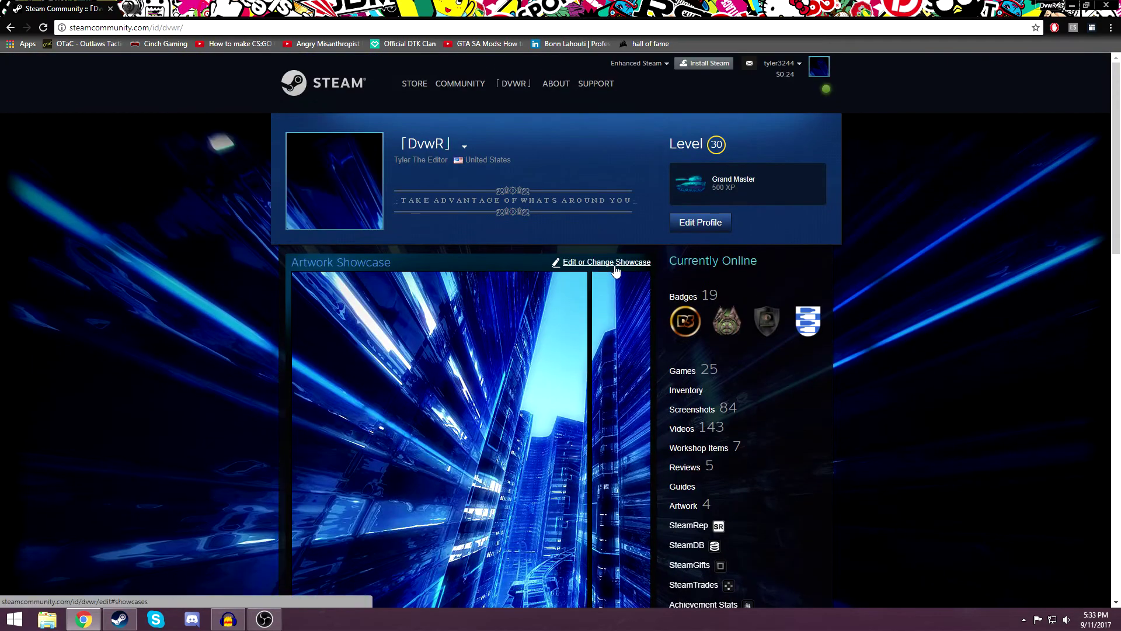
Step: Open Edit Profile and upload Avatar.png from the steam.design folder as the new avatar
click(696, 225)
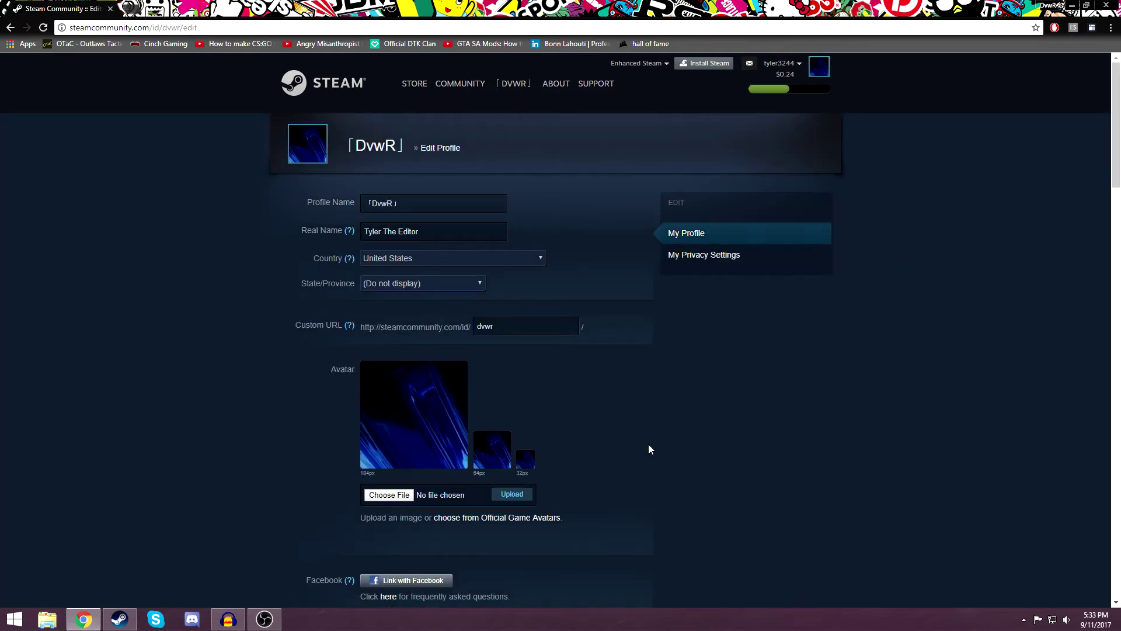
scroll(648, 444, down, 3)
click(389, 320)
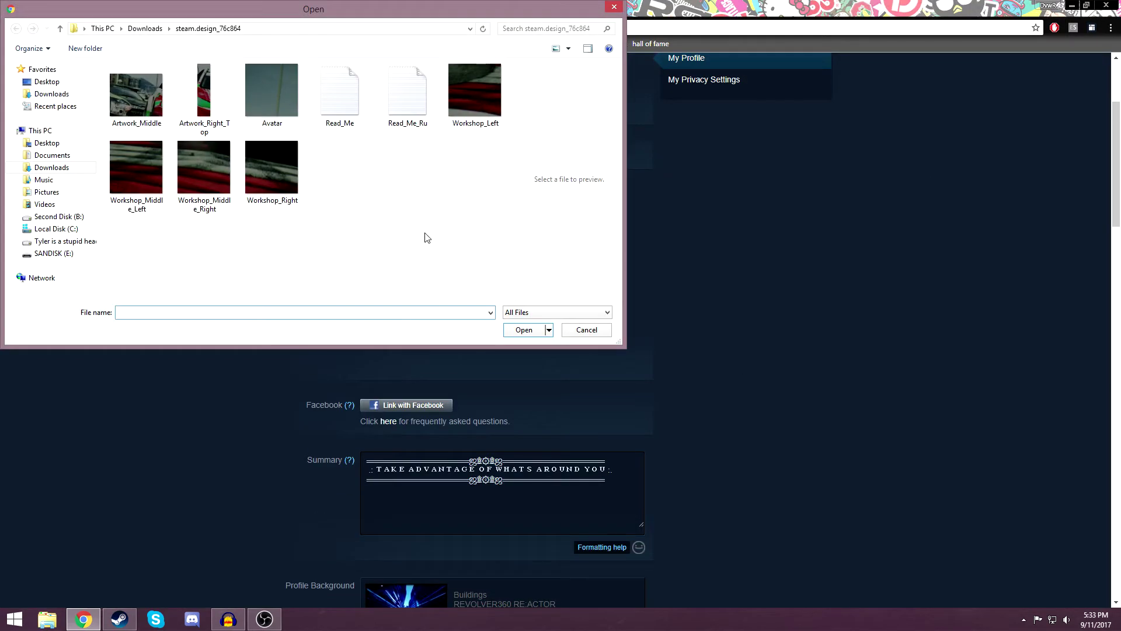
click(277, 124)
double_click(277, 124)
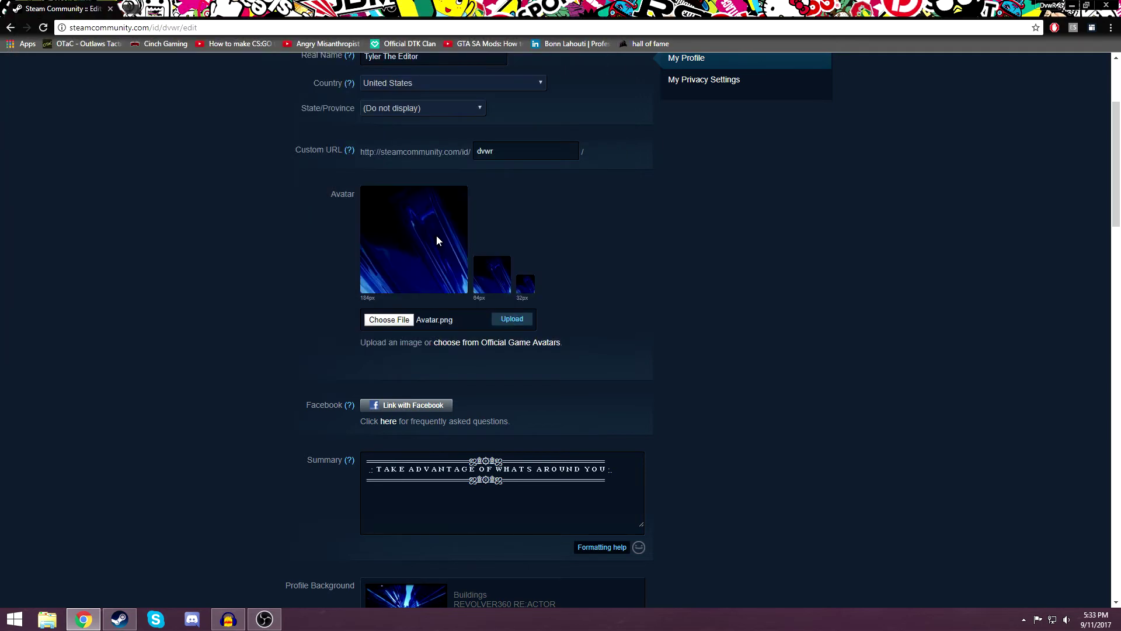
click(506, 313)
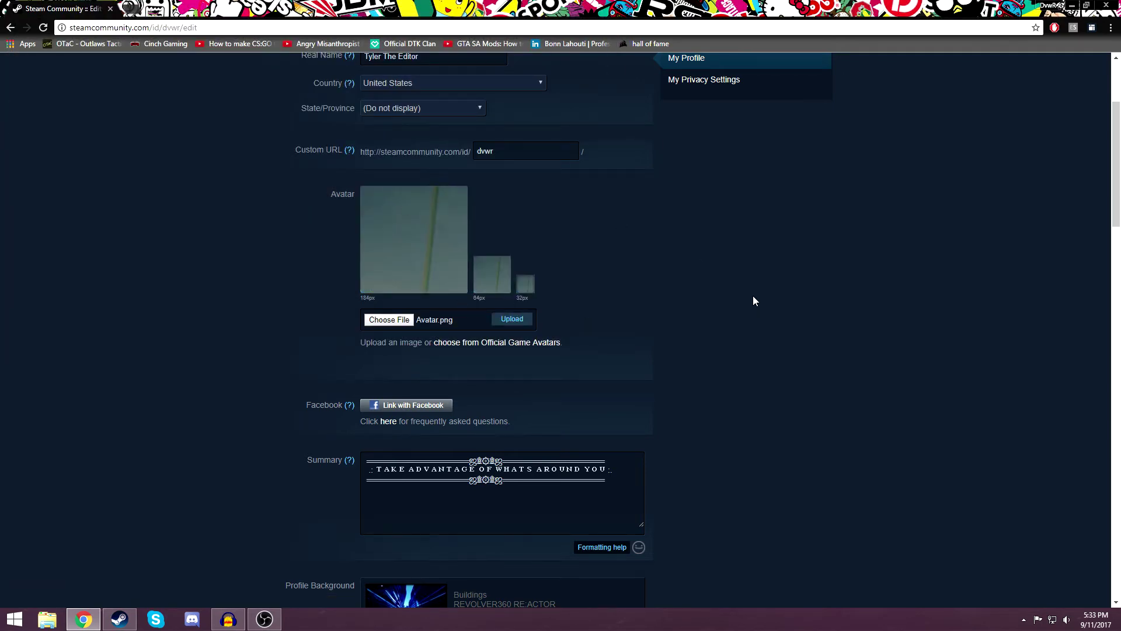
scroll(684, 300, down, 7)
Step: Choose Evo (DiRT 3 Complete Edition) from the profile background list
scroll(691, 338, up, 2)
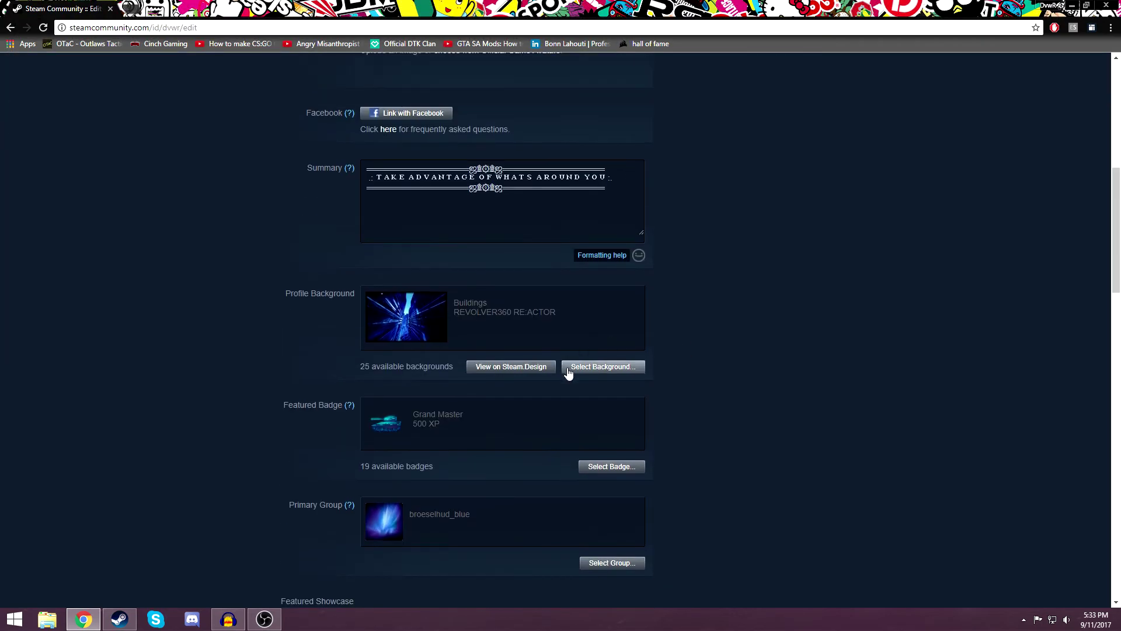
click(587, 373)
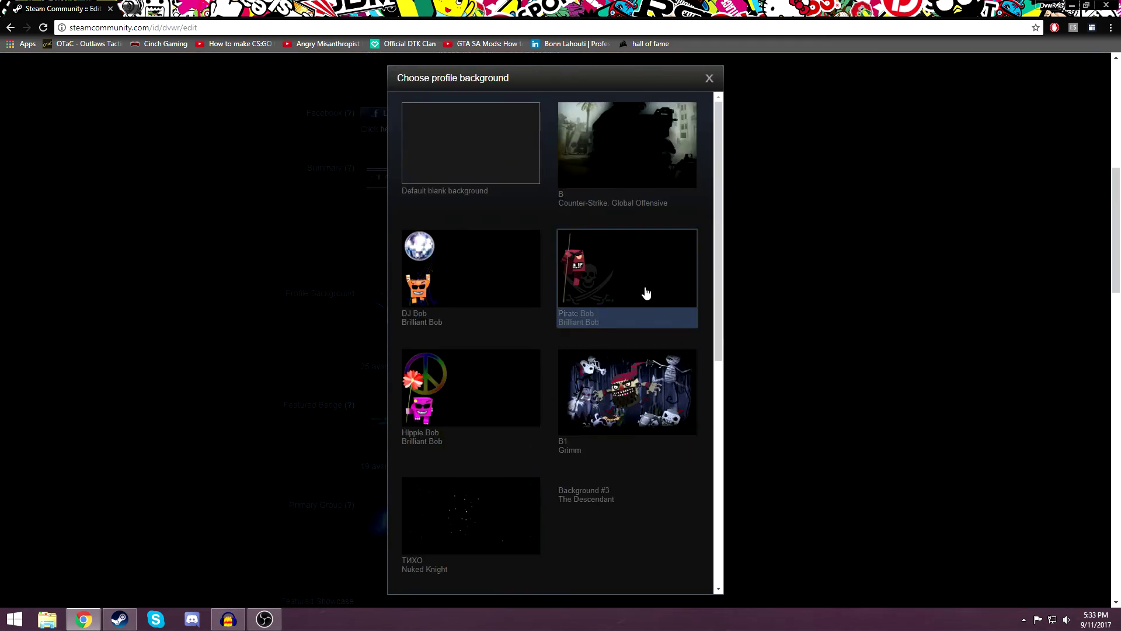
scroll(549, 208, down, 10)
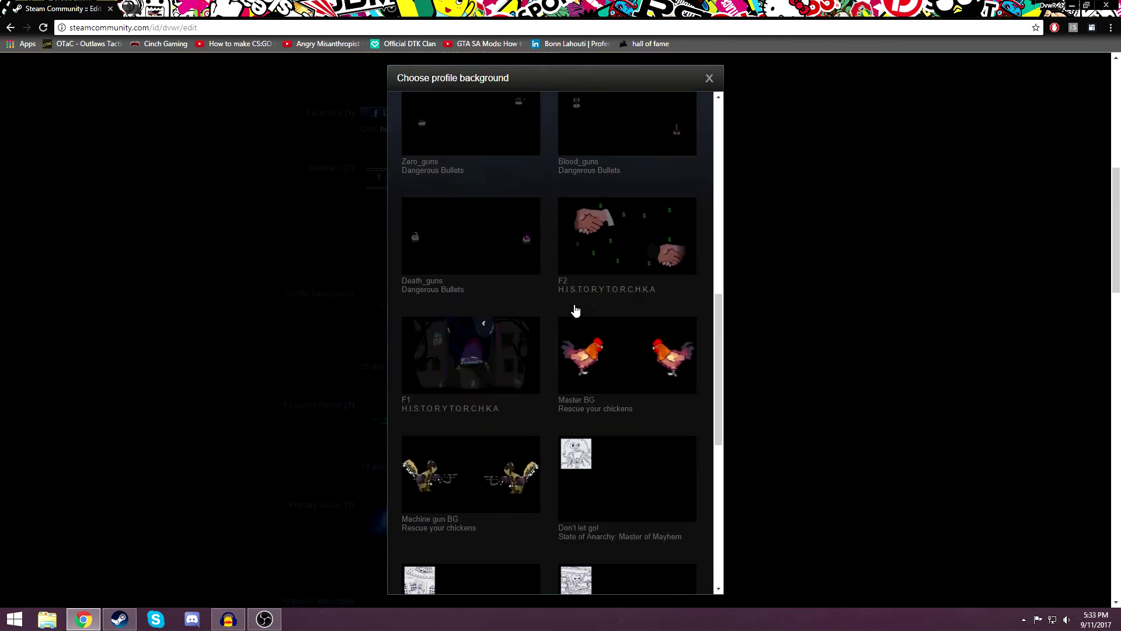
scroll(575, 310, down, 8)
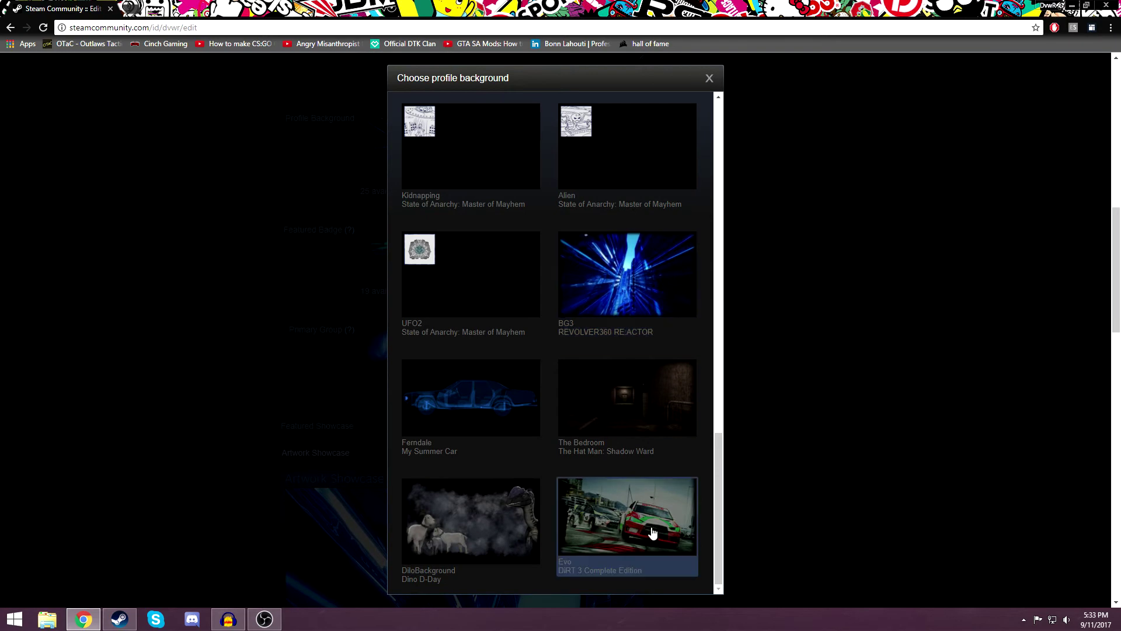
click(653, 533)
scroll(707, 309, up, 3)
scroll(707, 316, down, 10)
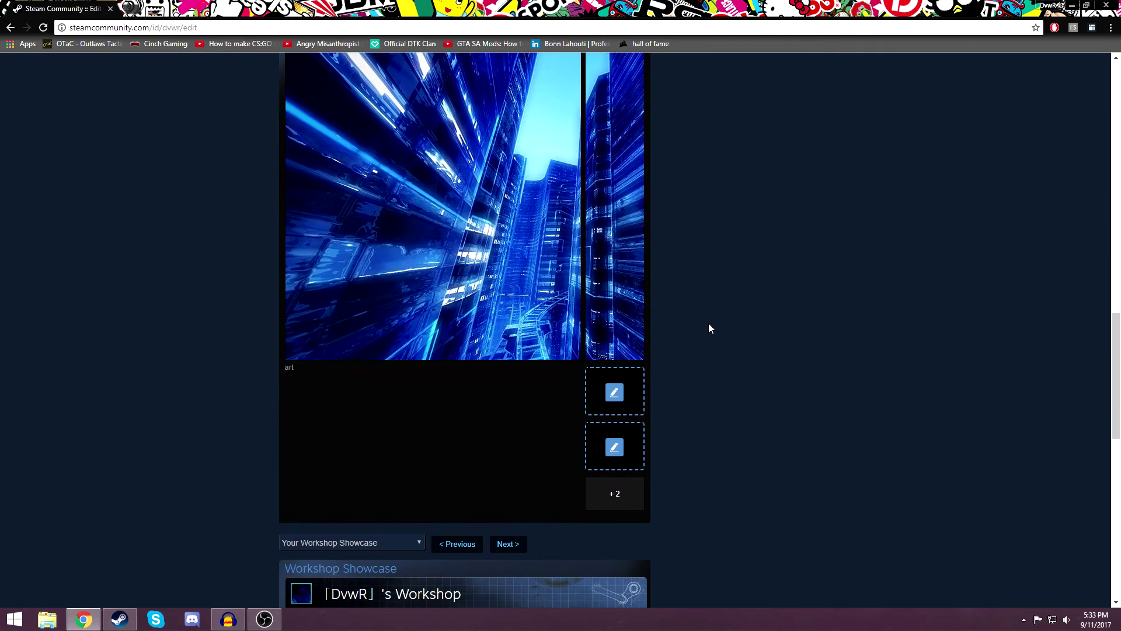
scroll(709, 328, down, 12)
Step: Save the profile changes and set both showcase dropdowns to <None selected>
click(639, 470)
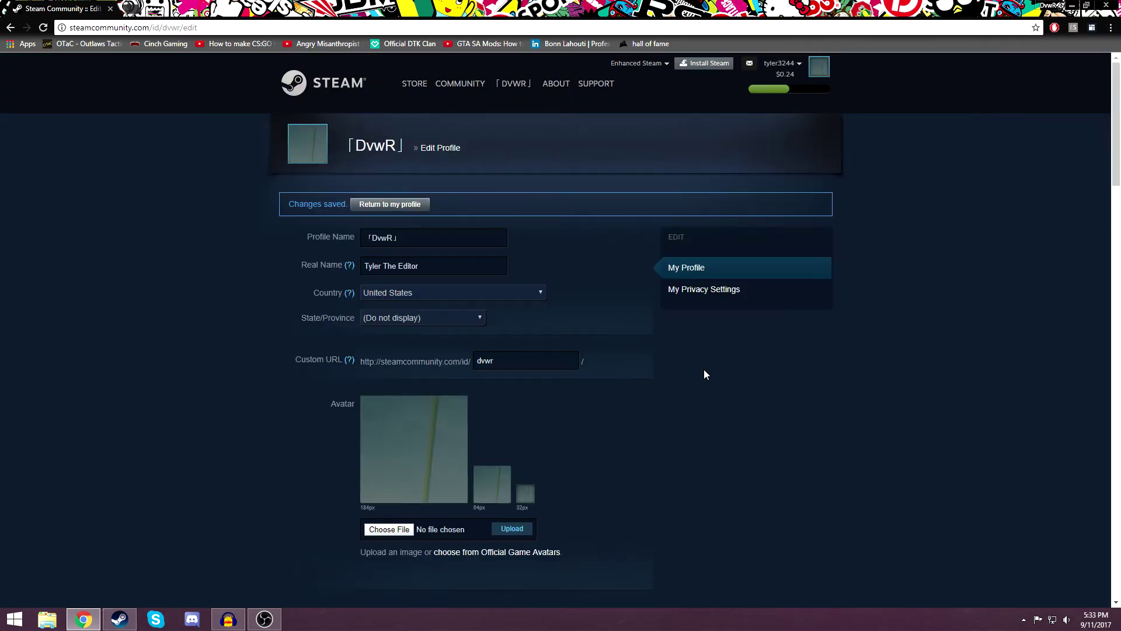
scroll(705, 371, down, 9)
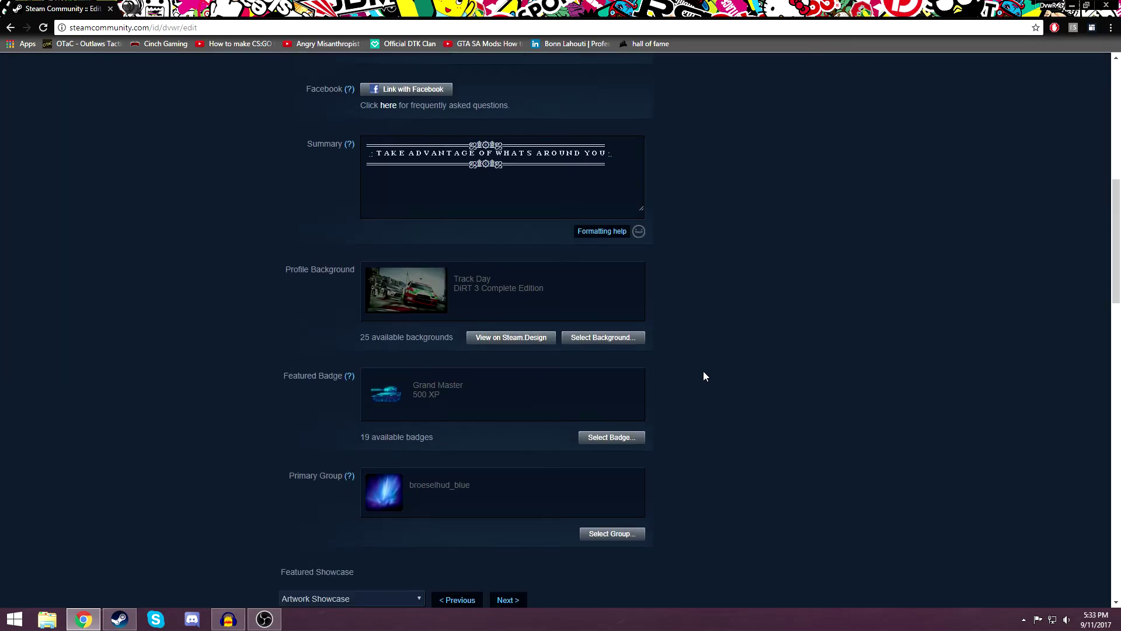
scroll(704, 374, down, 7)
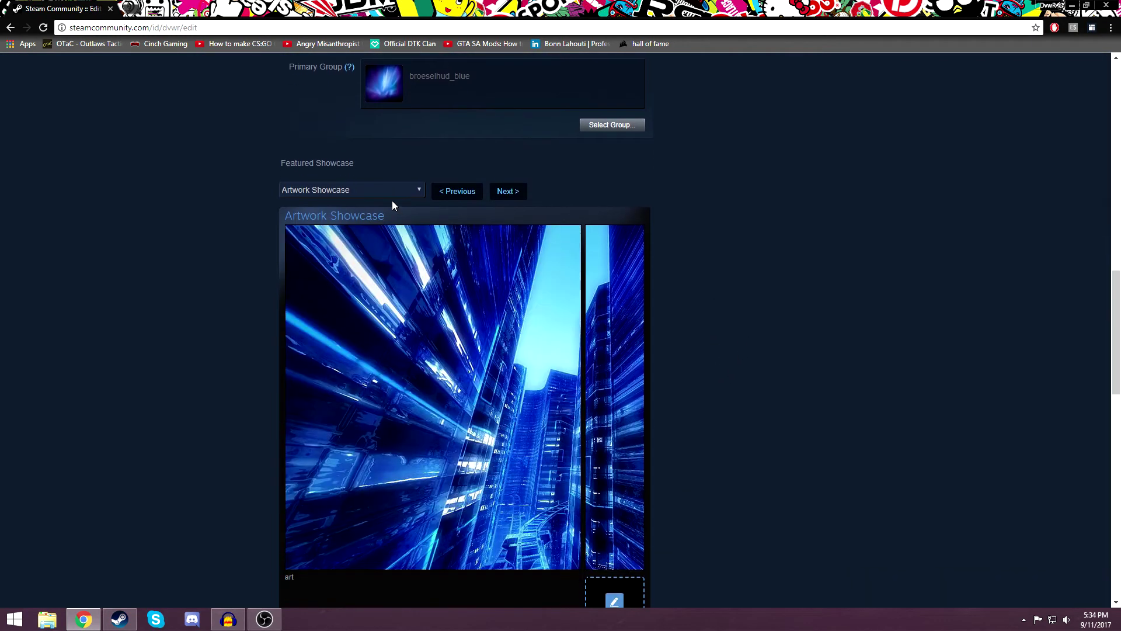
click(390, 192)
click(386, 201)
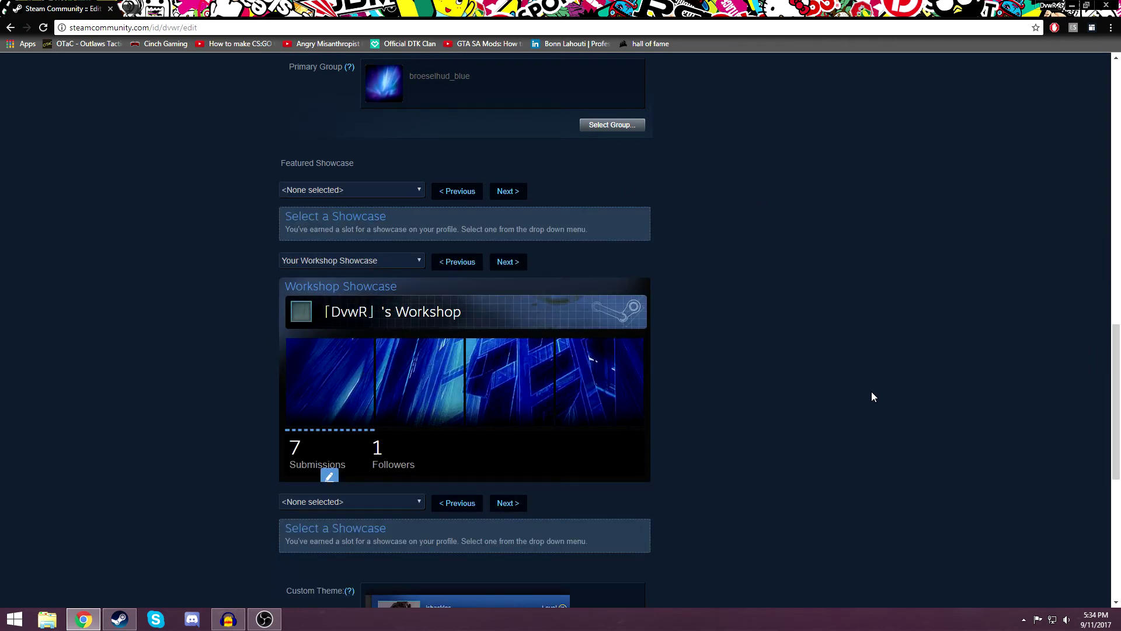
click(334, 261)
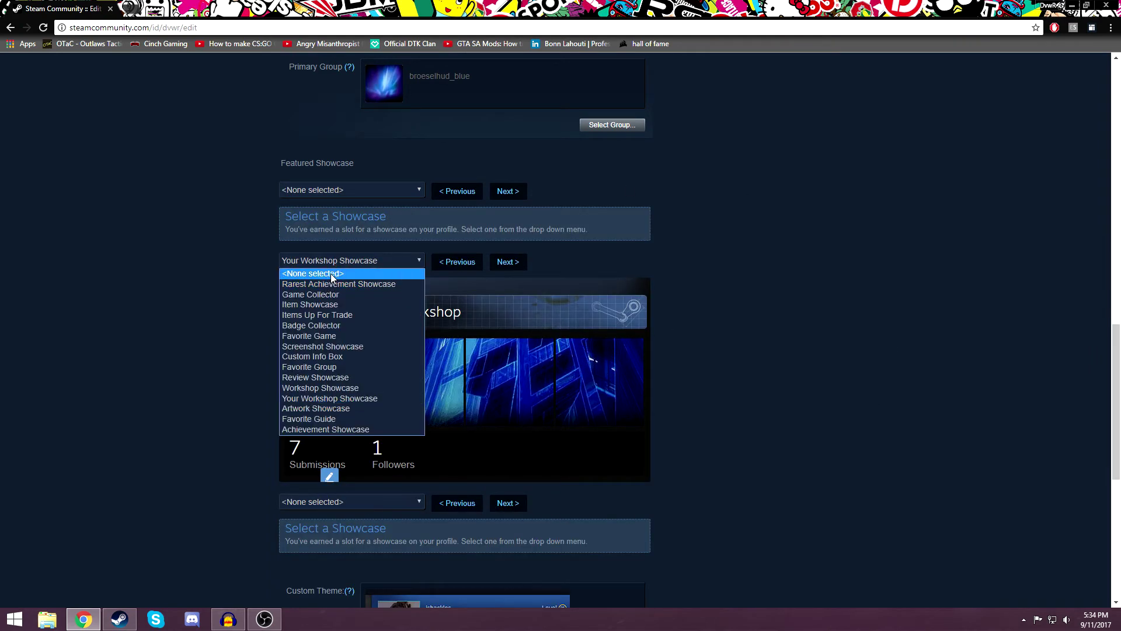
click(332, 275)
Step: Set the first showcase dropdown to Artwork Showcase
scroll(815, 311, up, 2)
scroll(906, 359, down, 2)
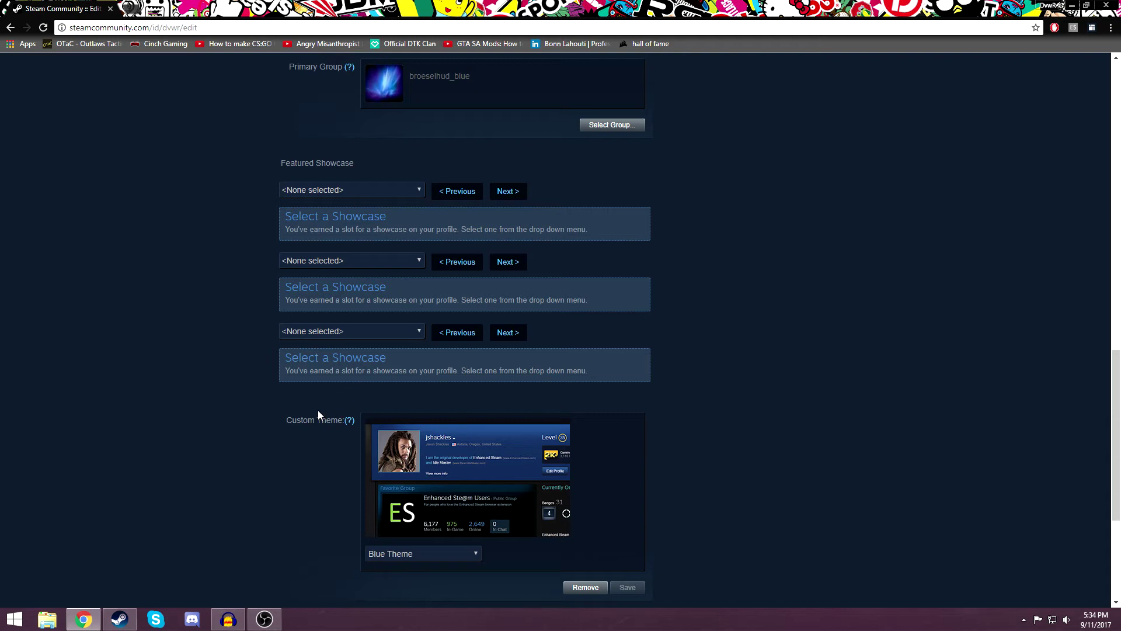
click(330, 195)
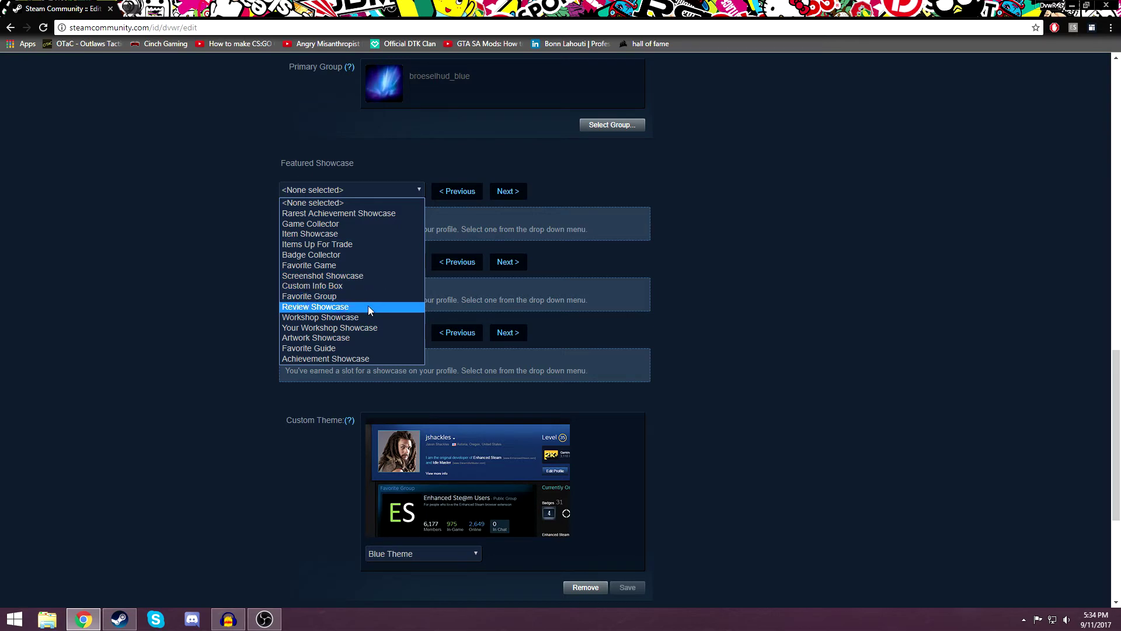
click(364, 338)
scroll(787, 361, down, 2)
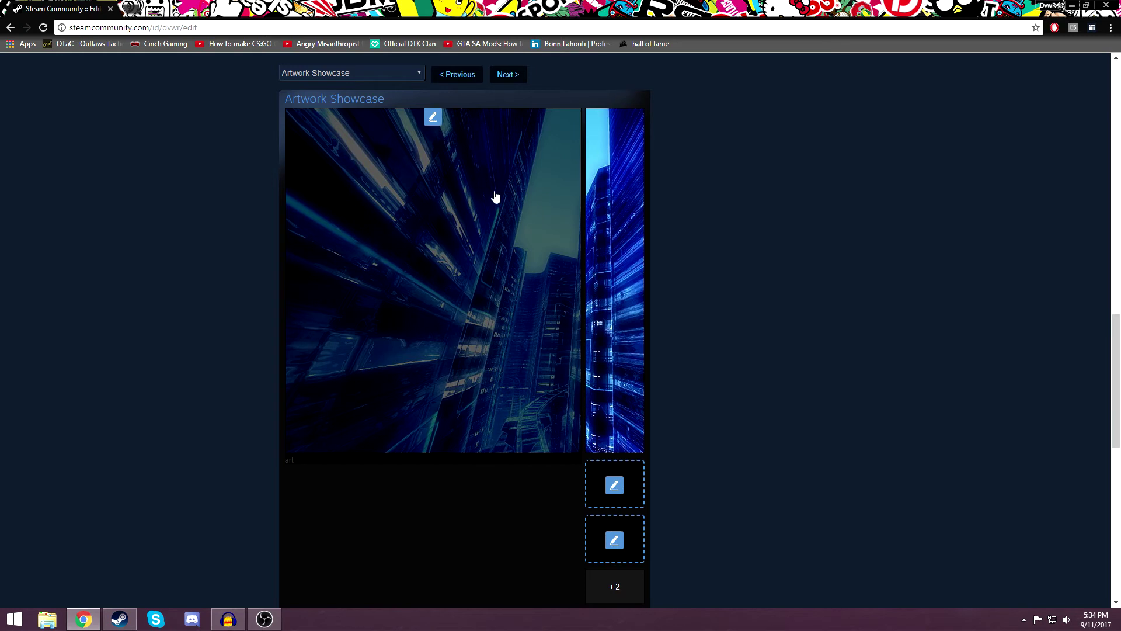
Step: Put Cartutorial in the main artwork slot and the second car image in the right slot, then save
click(432, 117)
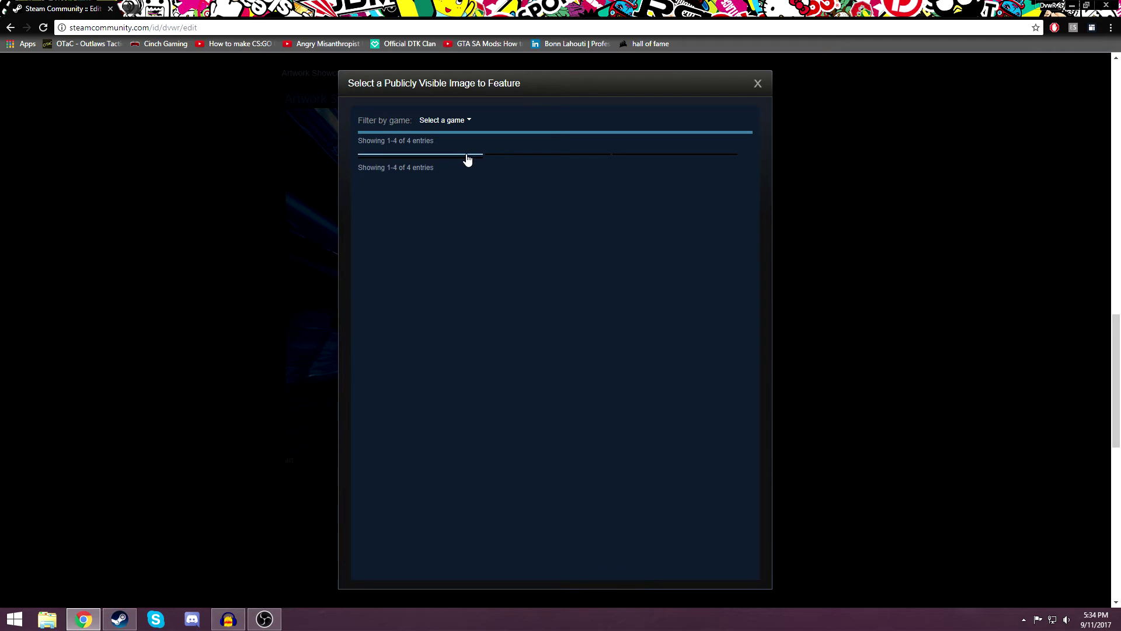
click(518, 157)
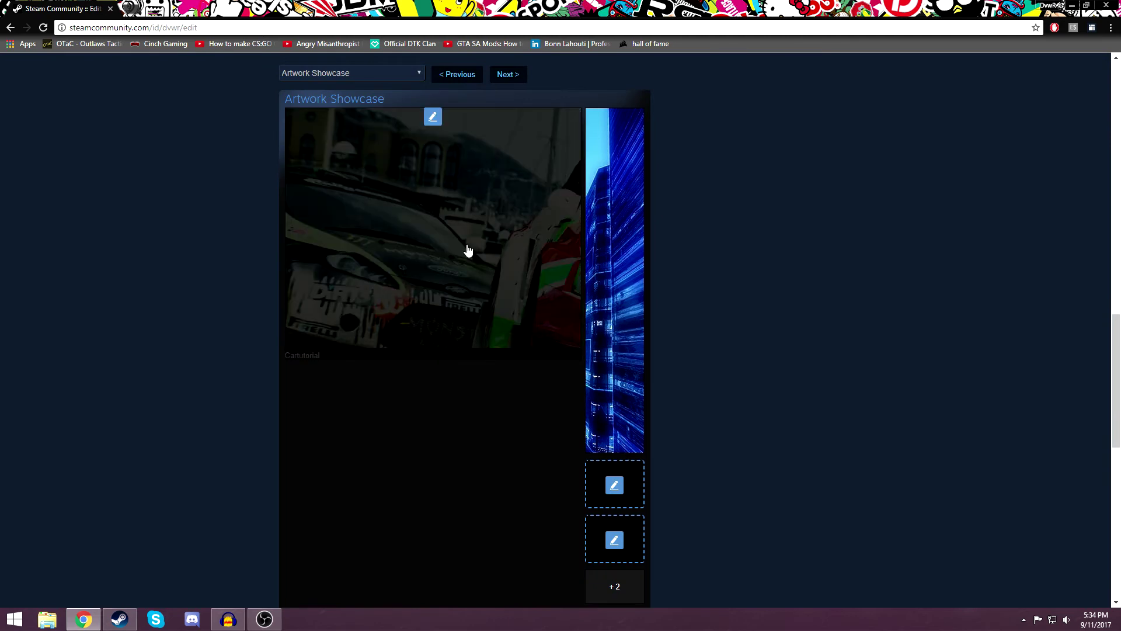
click(615, 117)
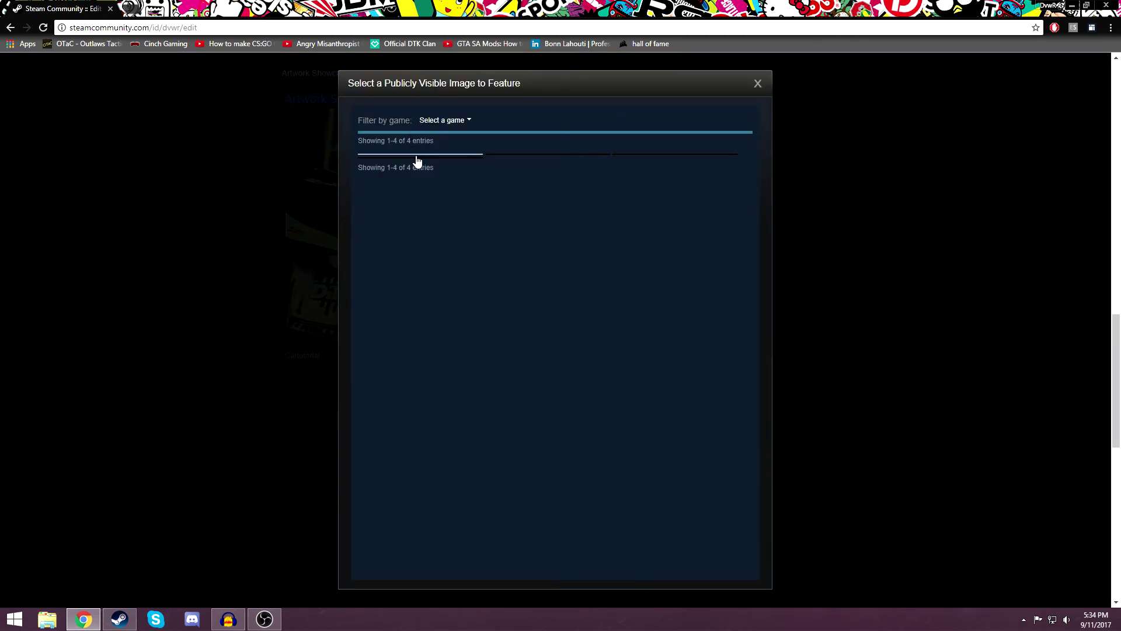
click(415, 162)
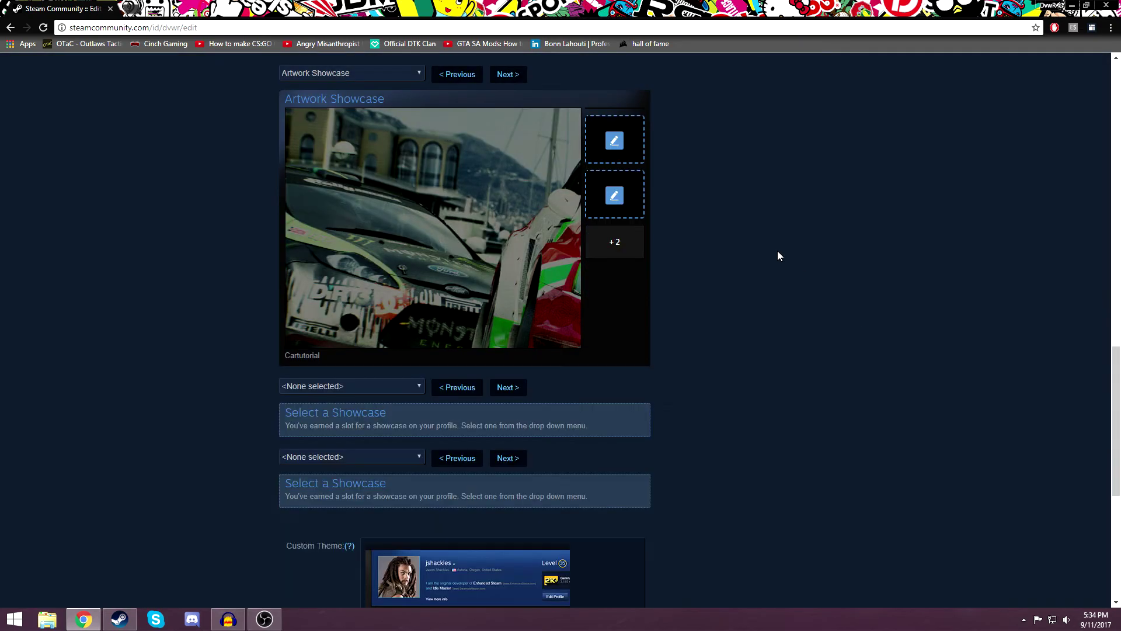
scroll(794, 292, down, 5)
scroll(783, 323, up, 4)
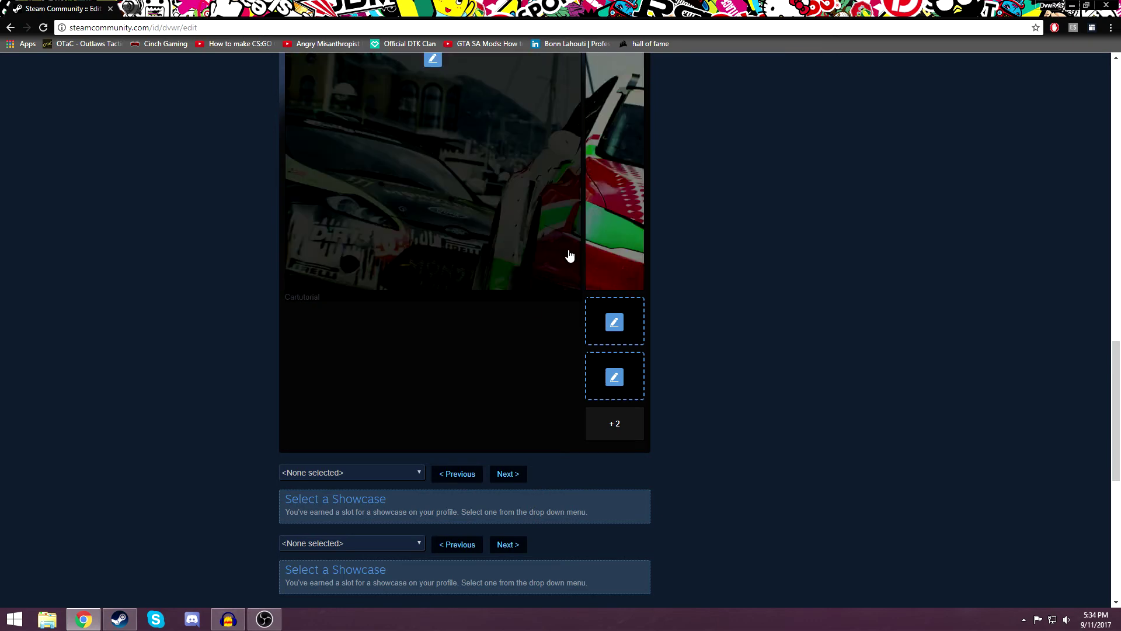
scroll(900, 258, up, 1)
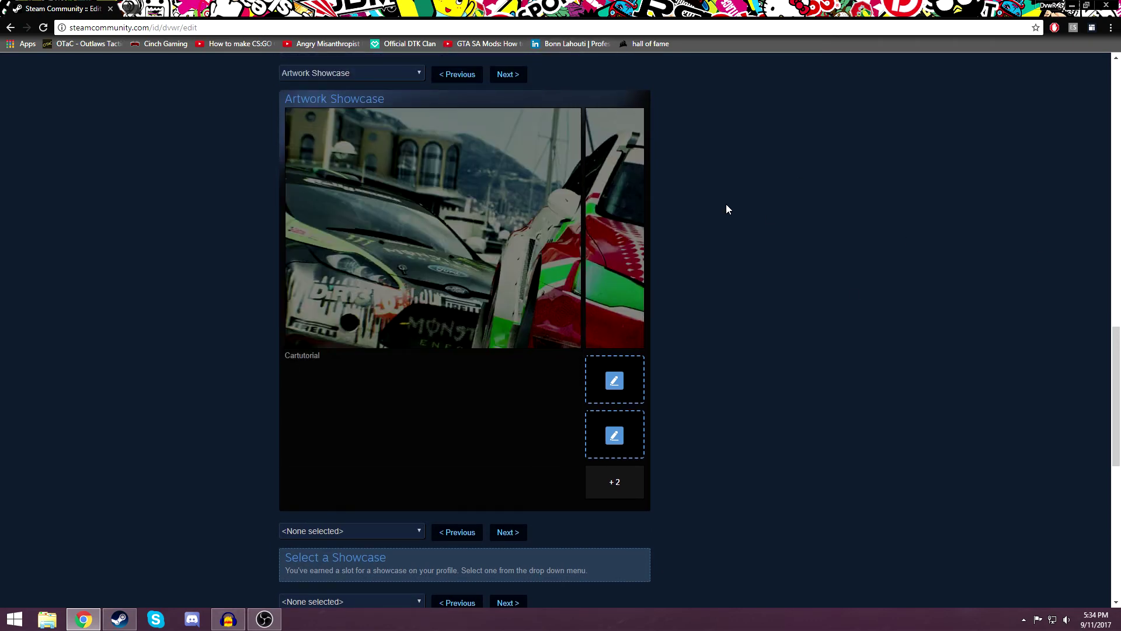
scroll(725, 263, down, 9)
scroll(720, 310, down, 1)
click(639, 469)
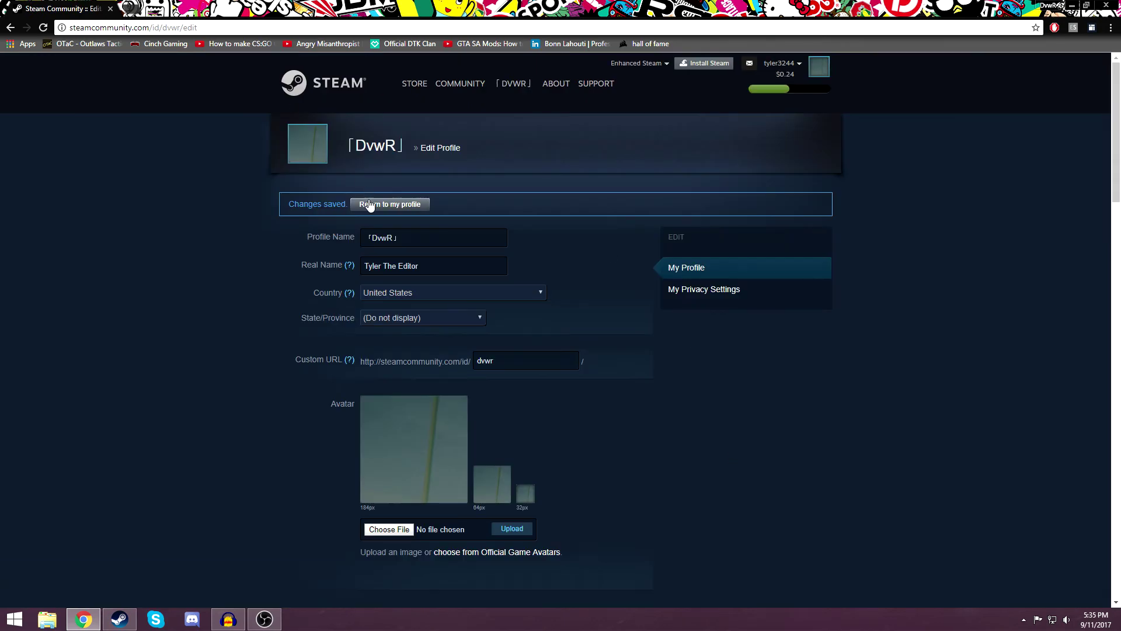
Step: Return to your profile and scroll to check the showcase images line up with the background
click(390, 204)
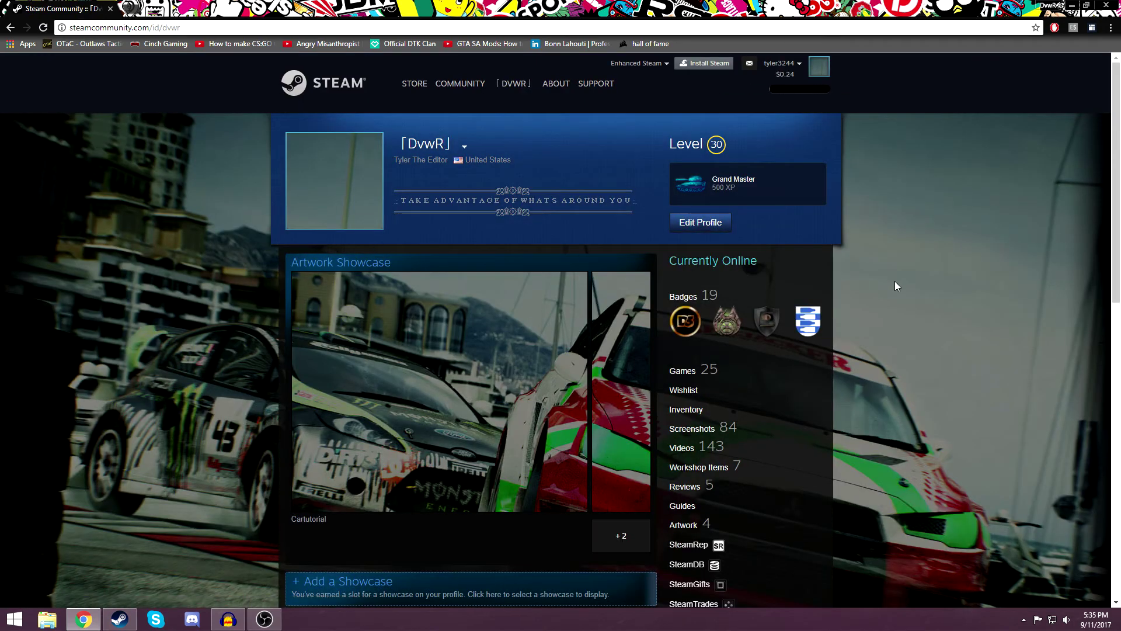
scroll(895, 281, down, 1)
scroll(895, 282, up, 1)
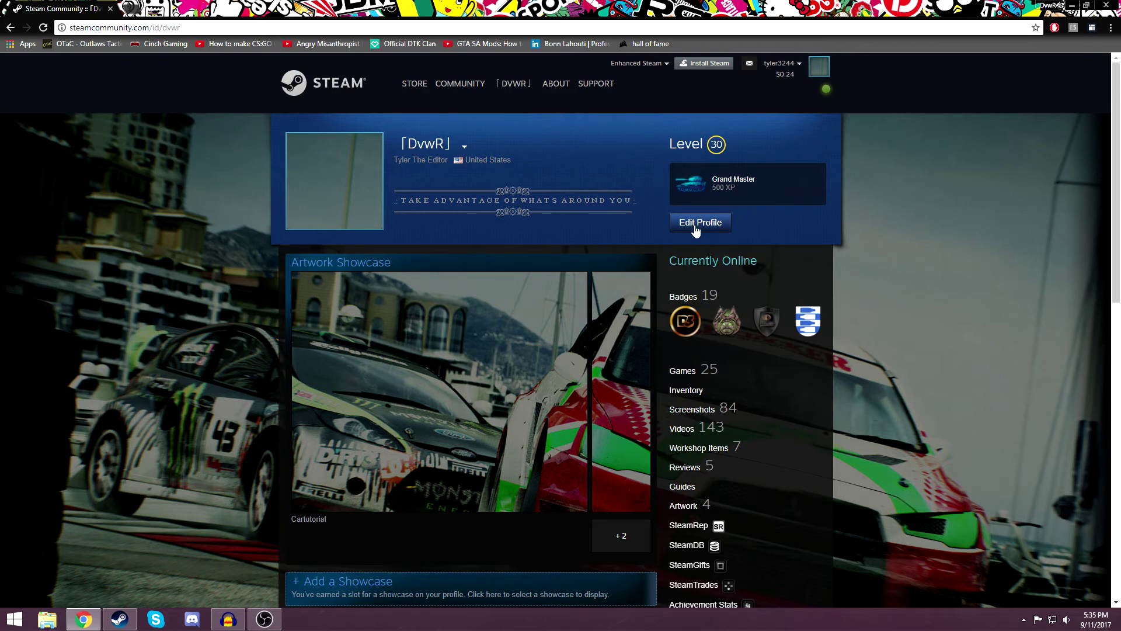
scroll(946, 304, down, 4)
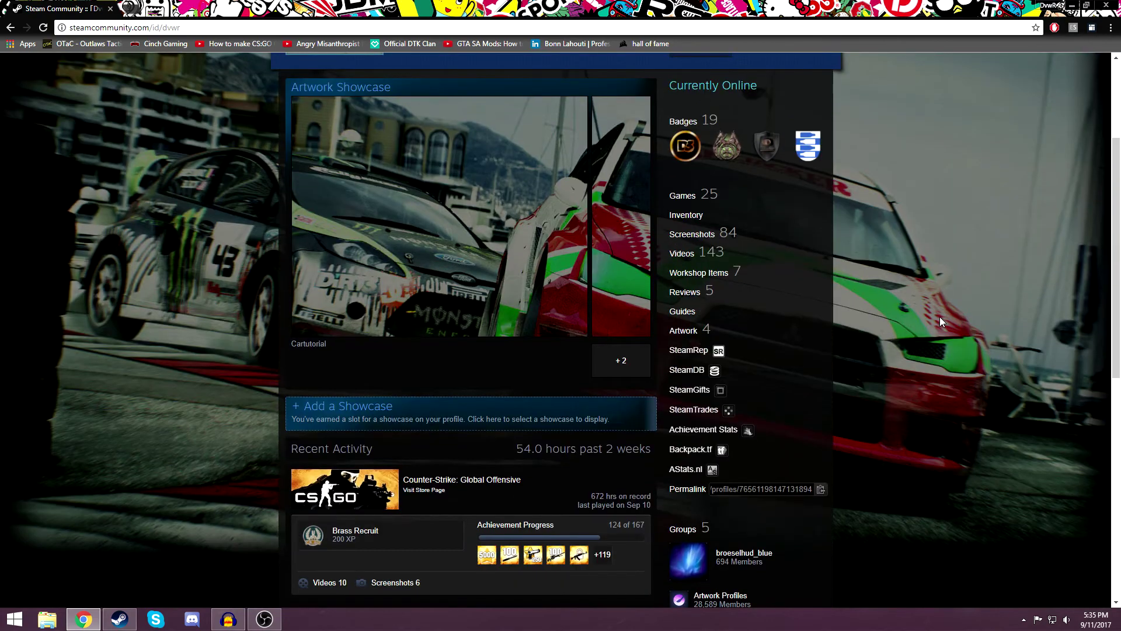
scroll(938, 320, up, 4)
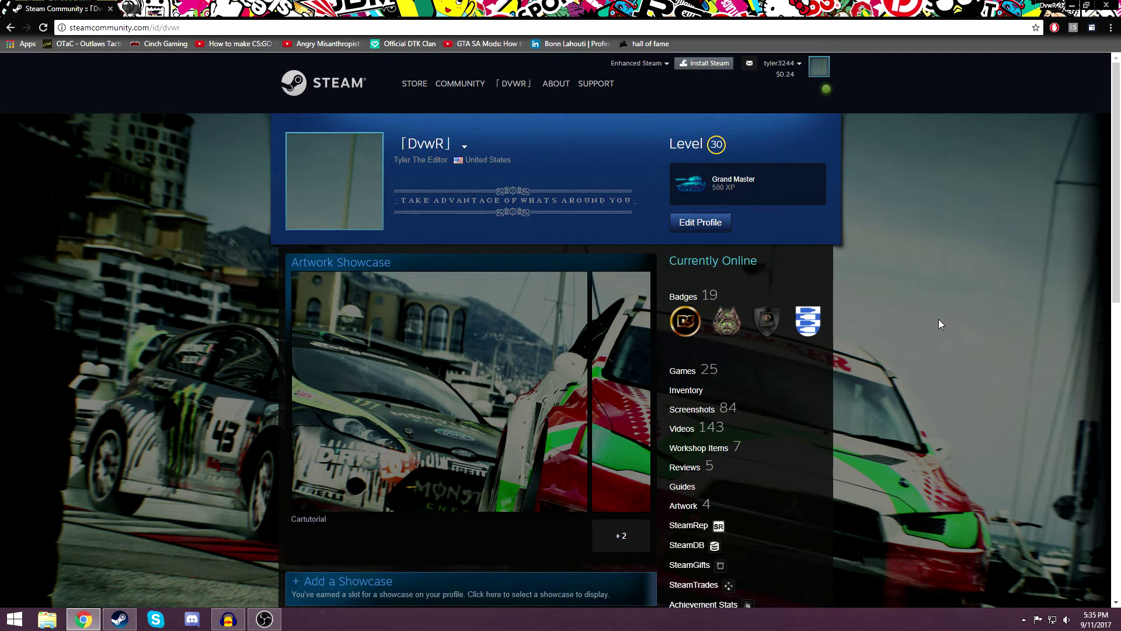
scroll(938, 319, down, 7)
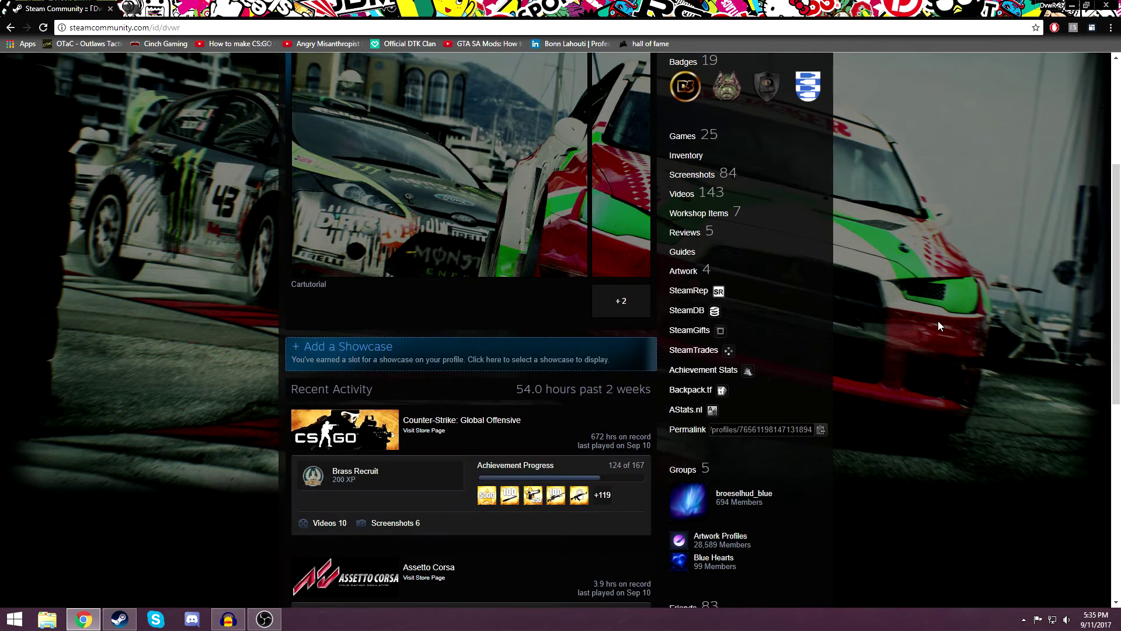
scroll(959, 404, up, 4)
scroll(960, 409, up, 3)
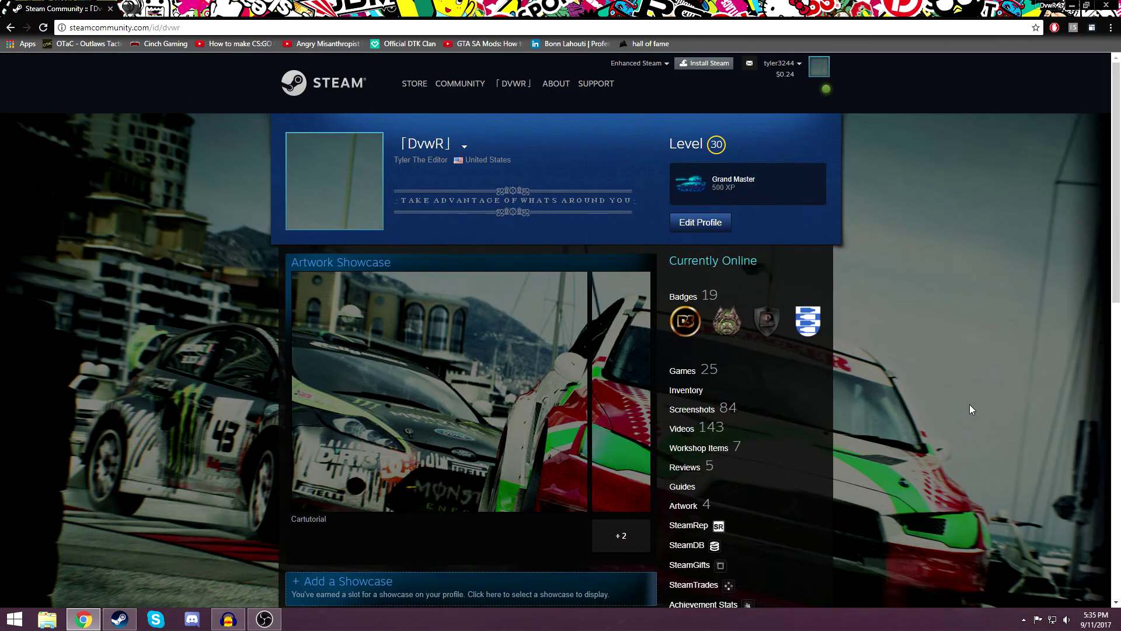